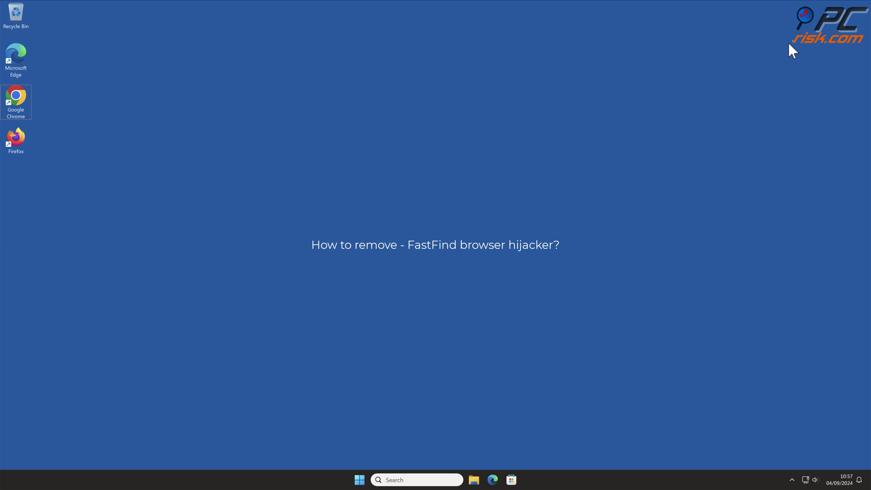
Step: Open Google Chrome from its desktop shortcut to a New Tab page
{"action": "double_click", "coordinate": [18, 95]}
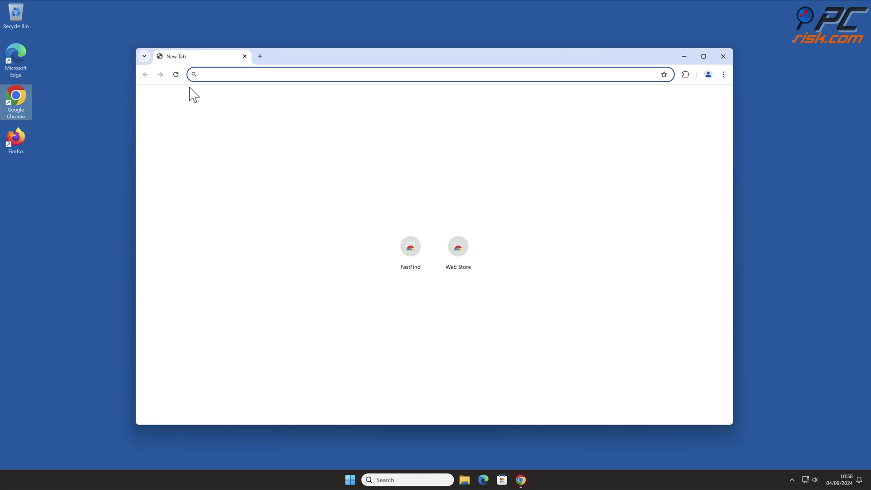
Step: Search for 'testing search engine' and watch it redirect to boyu.com.tr results
{"action": "type", "text": "testing search engine"}
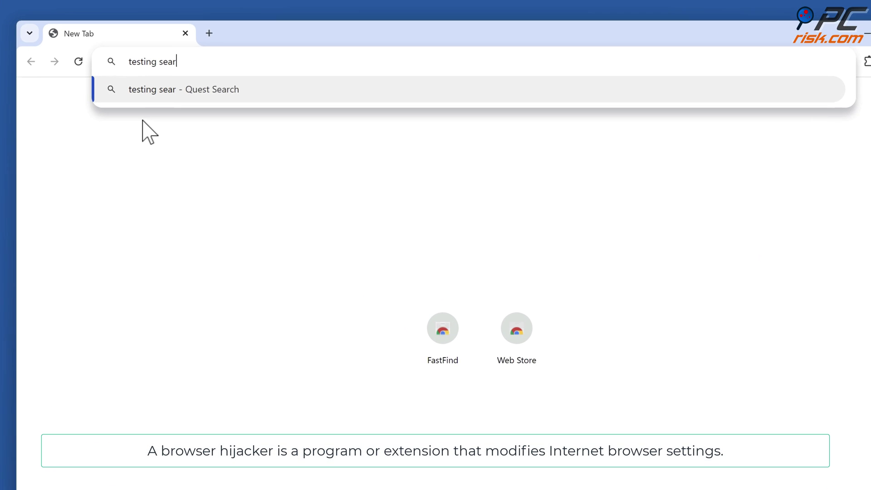
{"action": "key", "text": "Return"}
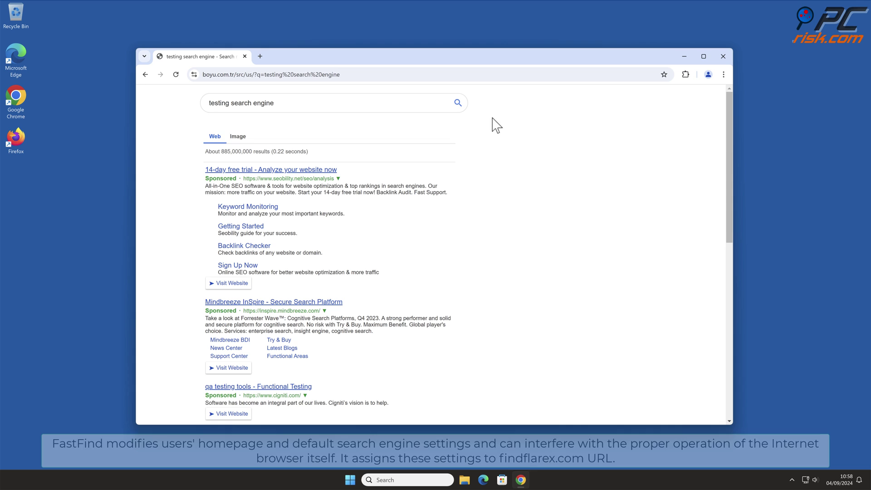
{"action": "mouse_move", "coordinate": [729, 117]}
{"action": "left_mouse_down"}
{"action": "mouse_move", "coordinate": [723, 263]}
{"action": "mouse_move", "coordinate": [720, 110]}
{"action": "left_mouse_up"}
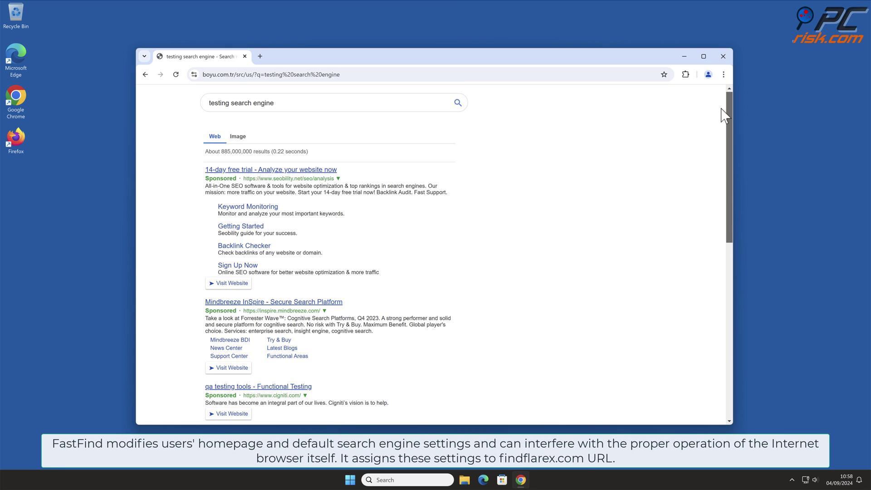
Step: Open Chrome's Extensions management page showing the enabled FastFind extension
{"action": "left_click", "coordinate": [723, 74]}
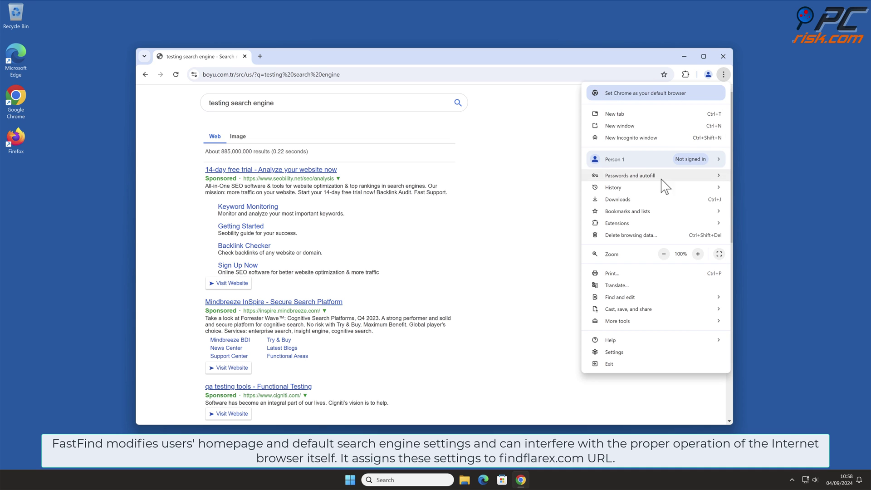
{"action": "mouse_move", "coordinate": [648, 224]}
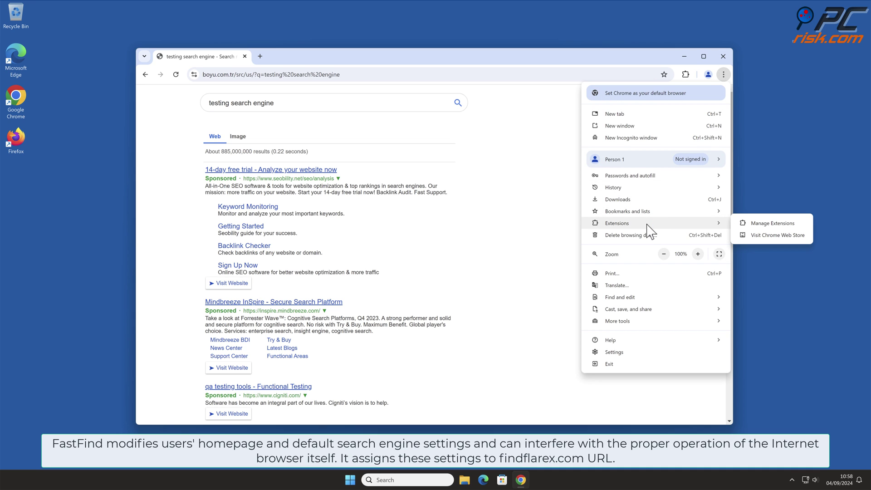
{"action": "left_click", "coordinate": [791, 227]}
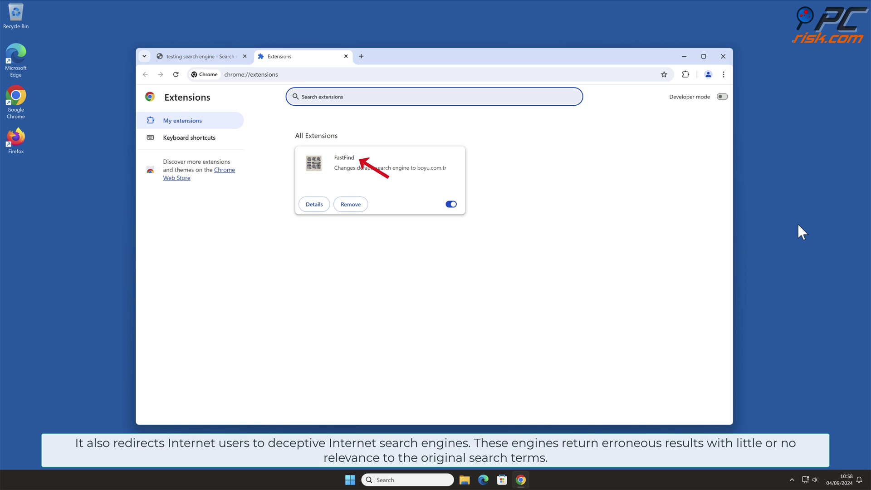
Step: Inspect Chrome's search engine list, where FastFind has made Quest the default, then close Chrome
{"action": "left_click", "coordinate": [724, 74]}
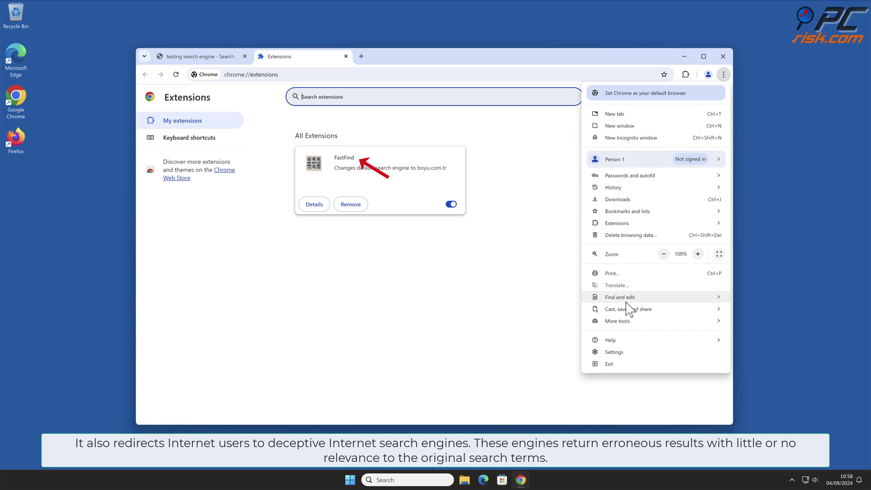
{"action": "left_click", "coordinate": [625, 354]}
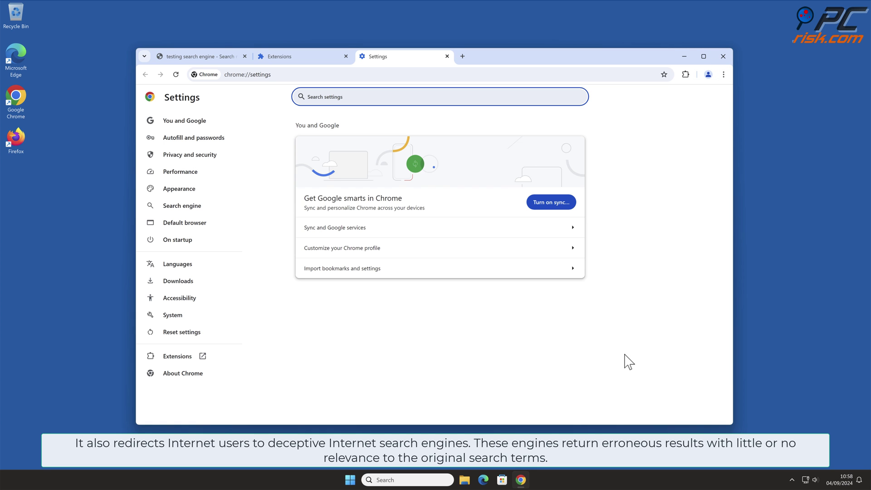
{"action": "left_click", "coordinate": [210, 213]}
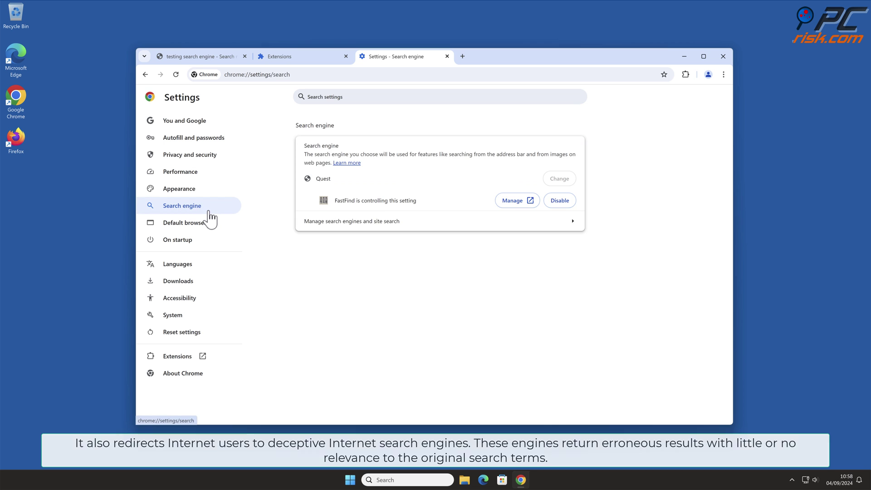
{"action": "left_click", "coordinate": [574, 227]}
{"action": "left_click_drag", "start_coordinate": [728, 191], "coordinate": [727, 254]}
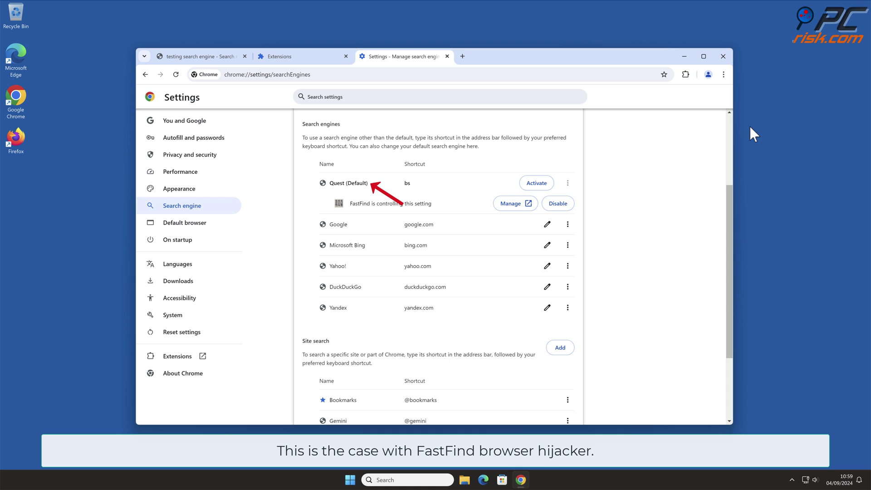
{"action": "left_click", "coordinate": [725, 58]}
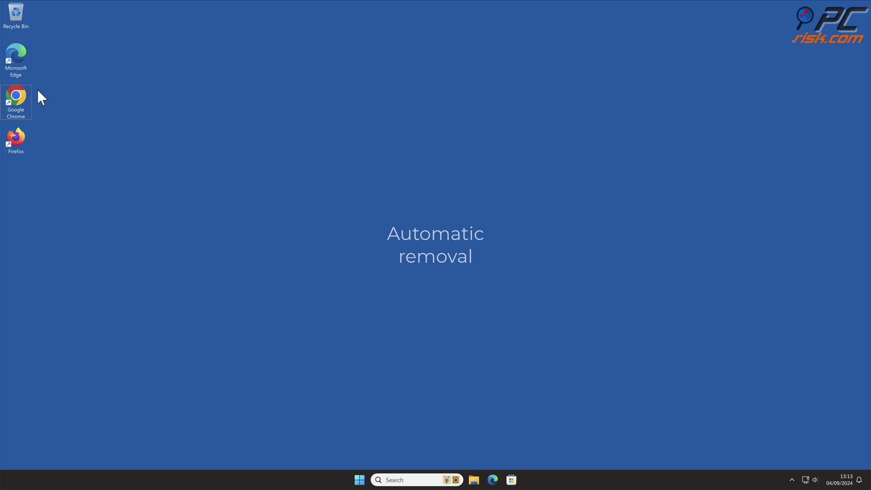
{"action": "double_click", "coordinate": [19, 98]}
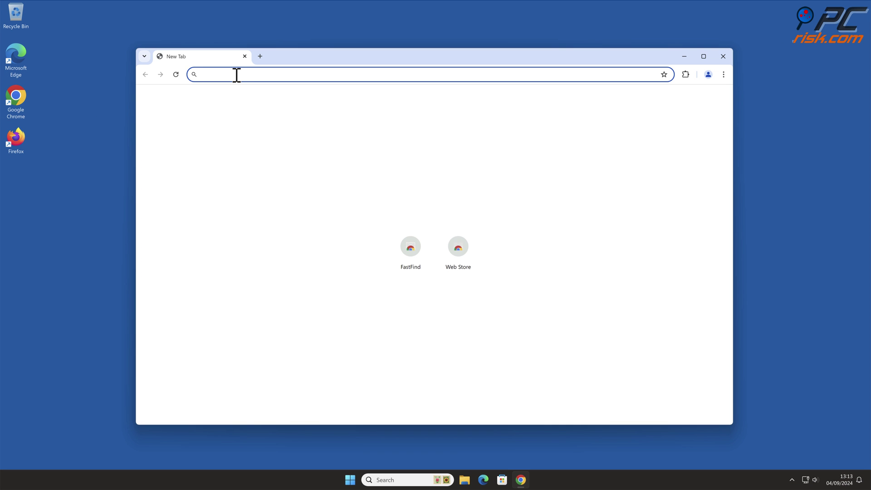
{"action": "type", "text": "www"}
{"action": "type", "text": ".comboclean"}
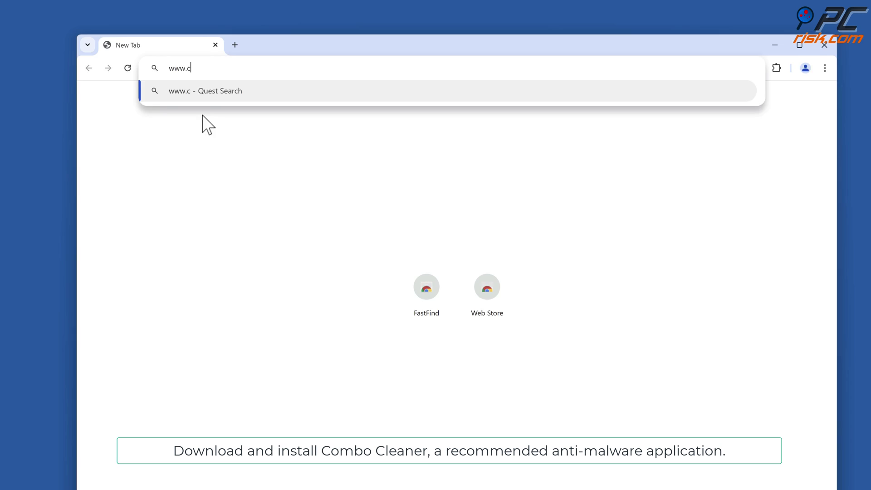
{"action": "type", "text": "er.com"}
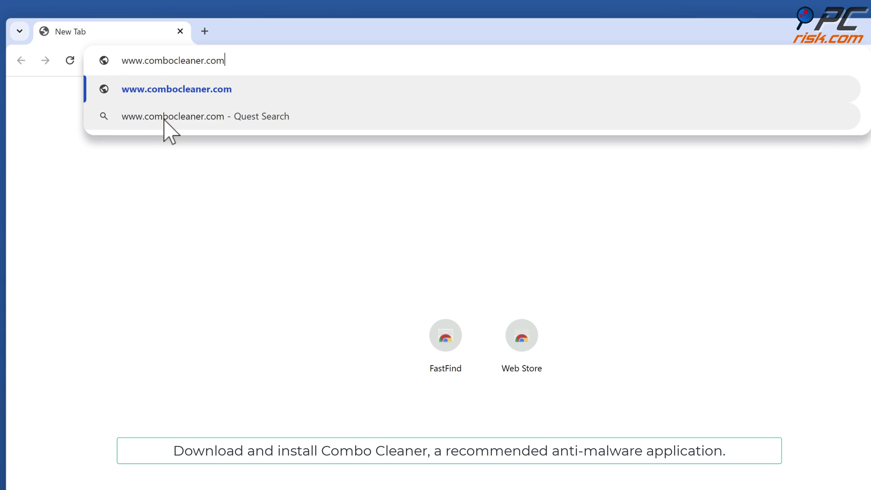
{"action": "key", "text": "Return"}
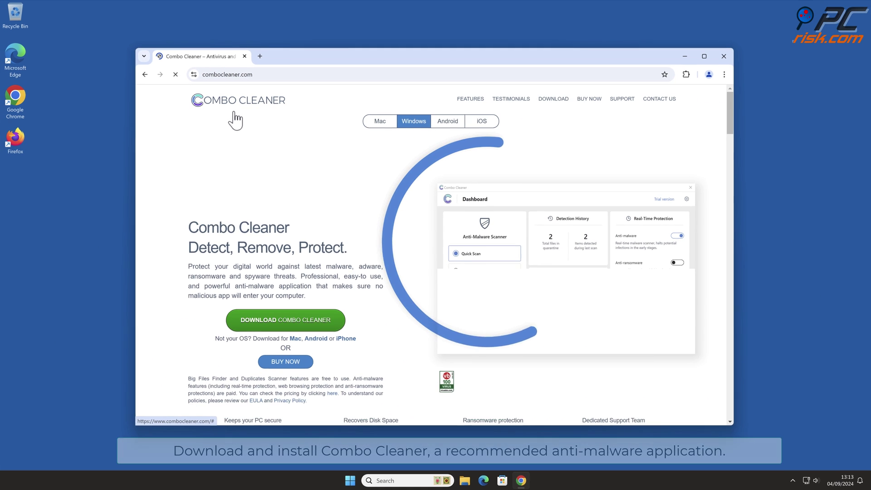
{"action": "left_click", "coordinate": [336, 323]}
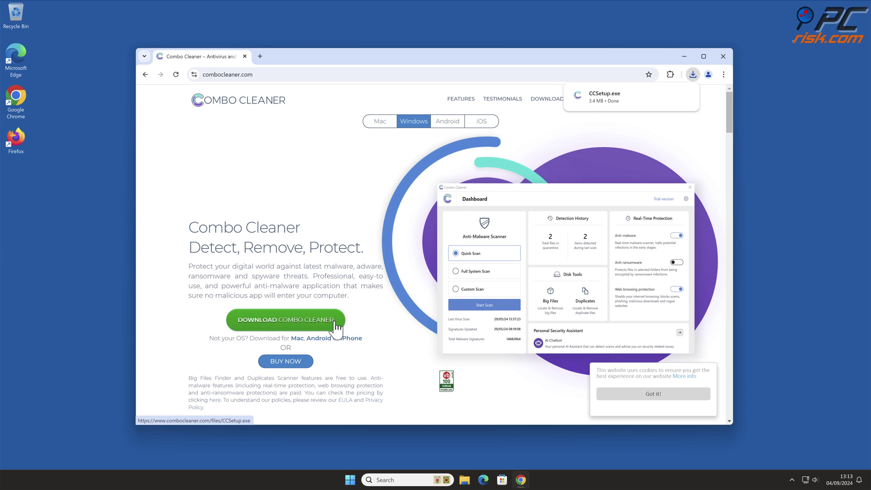
Step: Run CCSetup.exe, complete the Combo Cleaner installation, and close Chrome
{"action": "left_click", "coordinate": [608, 108]}
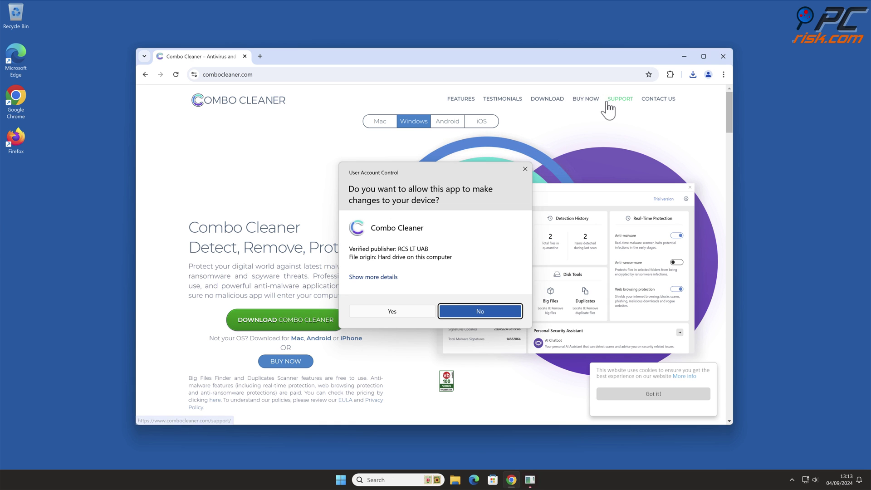
{"action": "left_click", "coordinate": [395, 314]}
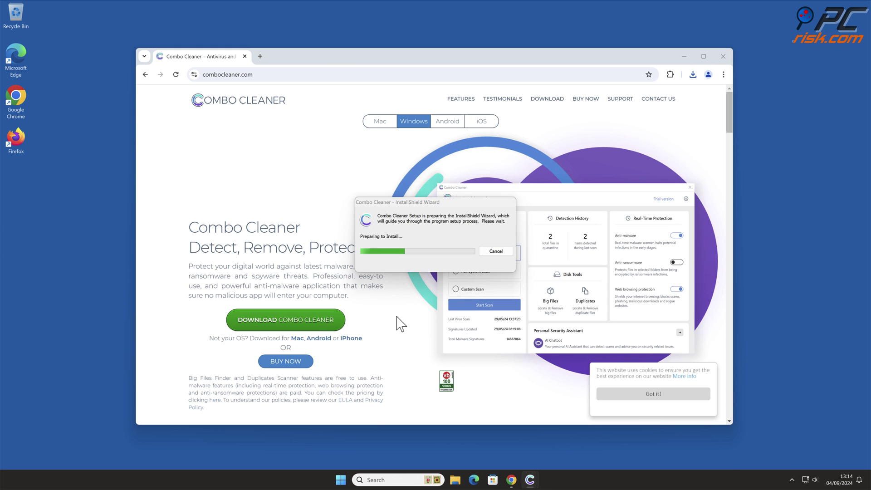
{"action": "left_click", "coordinate": [488, 338]}
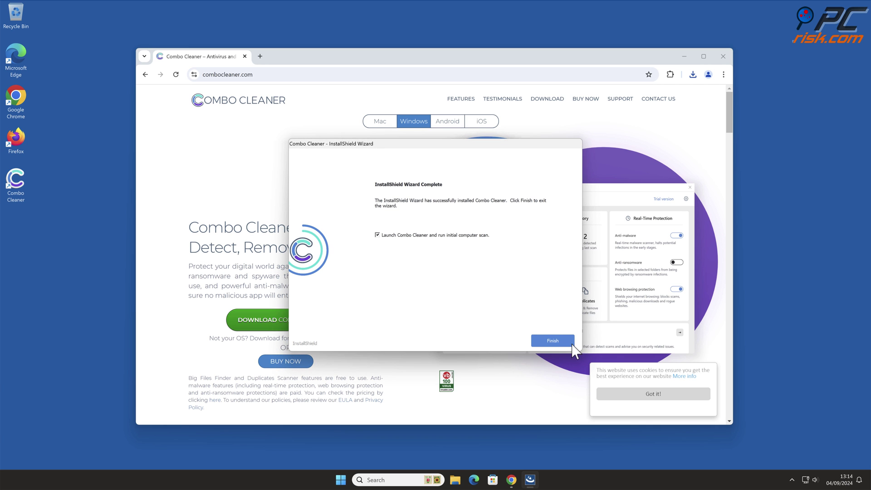
{"action": "left_click", "coordinate": [552, 341]}
{"action": "left_click", "coordinate": [724, 58]}
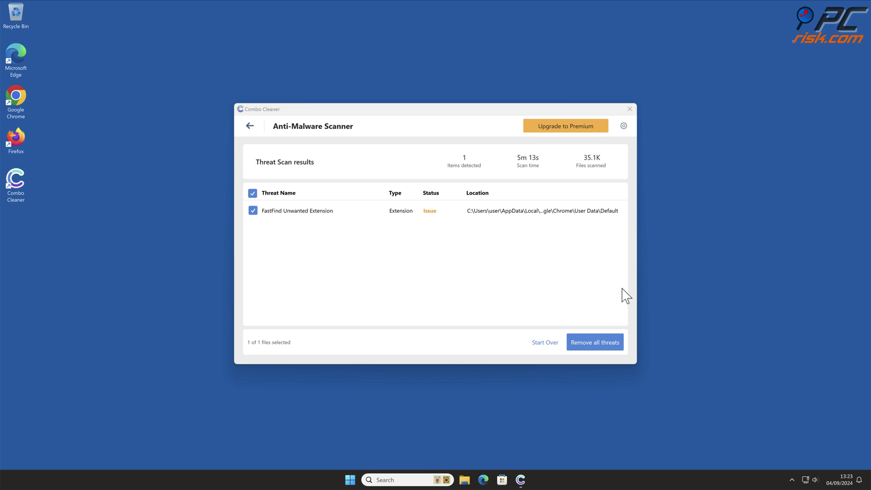
Step: Activate the Combo Cleaner licence and quarantine the FastFind Unwanted Extension, returning to the Dashboard
{"action": "left_click", "coordinate": [612, 338]}
{"action": "left_click", "coordinate": [337, 338]}
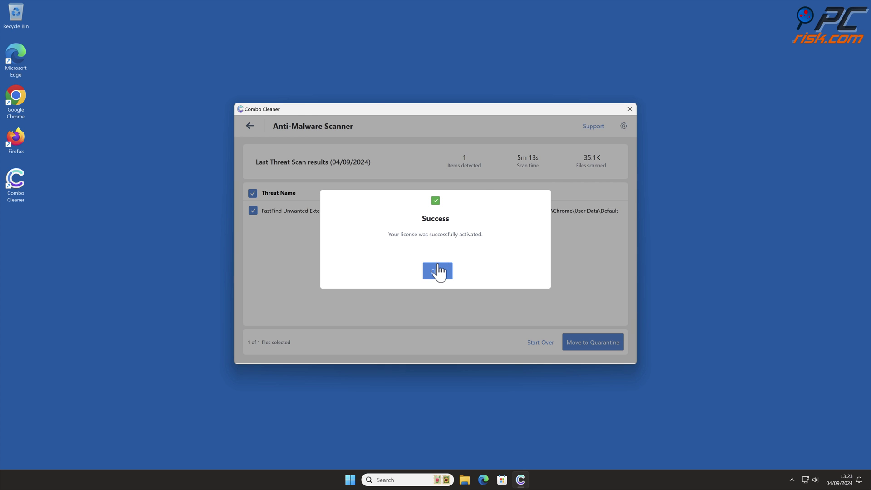
{"action": "left_click", "coordinate": [438, 271]}
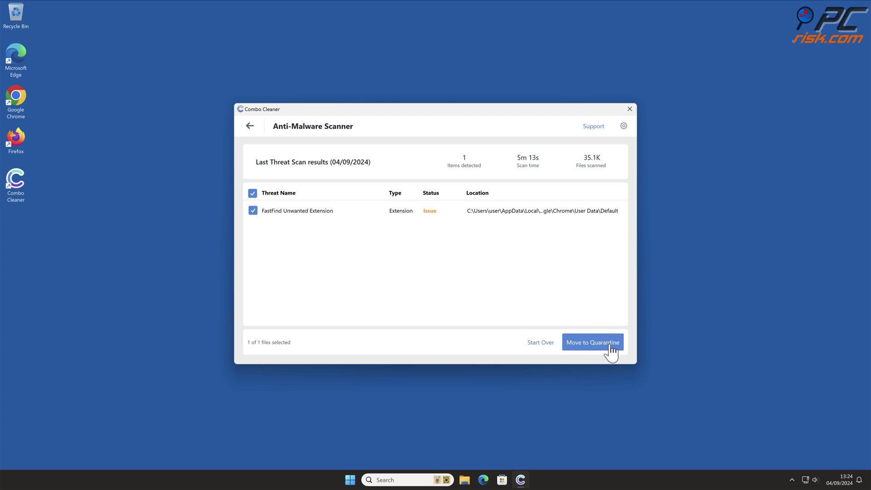
{"action": "left_click", "coordinate": [609, 345]}
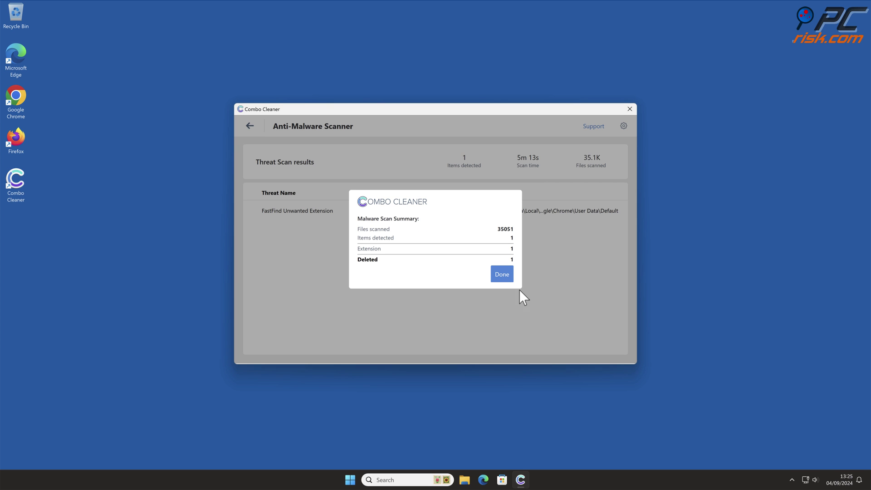
{"action": "left_click", "coordinate": [502, 273]}
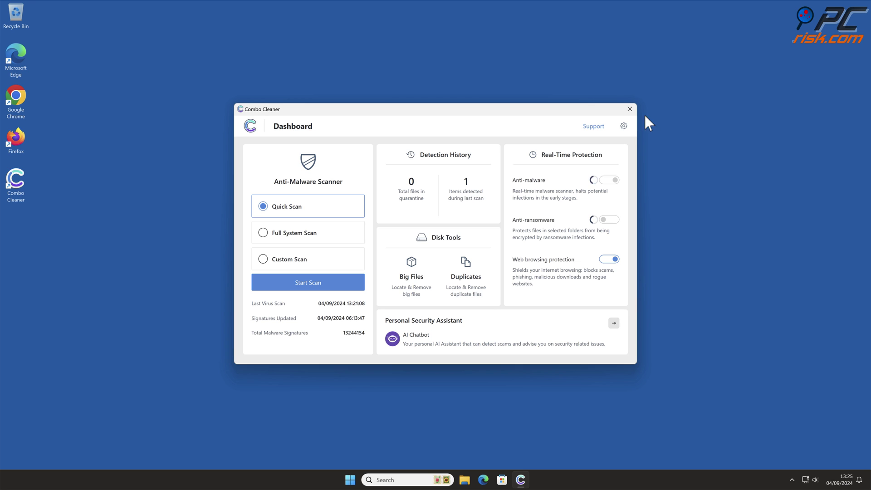
Step: Close the Combo Cleaner window
{"action": "left_click", "coordinate": [630, 109]}
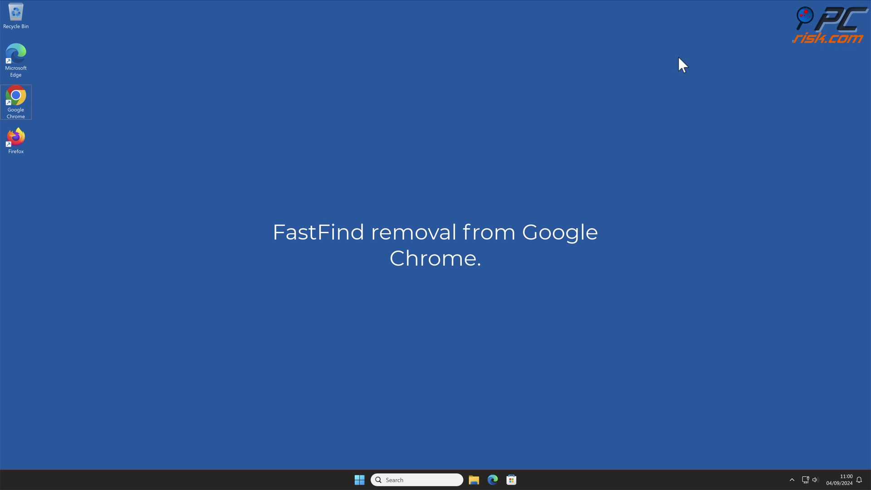
Step: Relaunch Google Chrome from the desktop shortcut on a New Tab page
{"action": "double_click", "coordinate": [21, 96]}
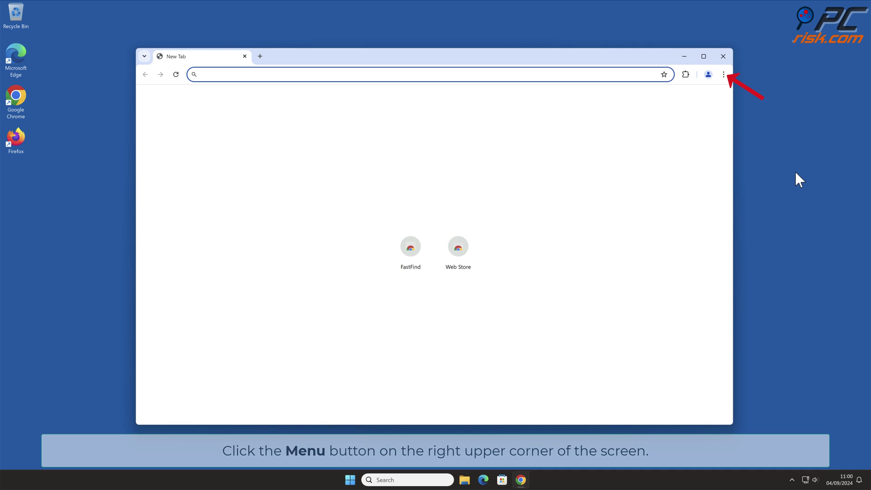
Step: Remove the FastFind extension from Chrome's Extensions page, confirming the removal
{"action": "left_click", "coordinate": [723, 75]}
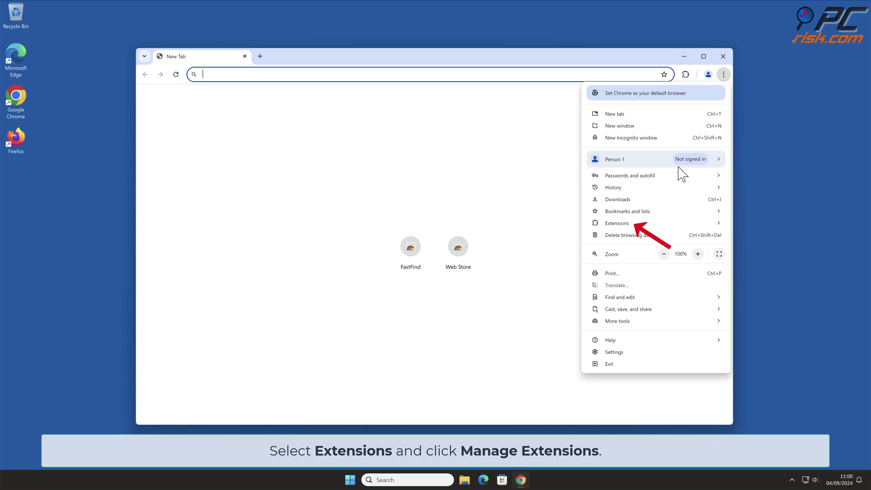
{"action": "mouse_move", "coordinate": [656, 224]}
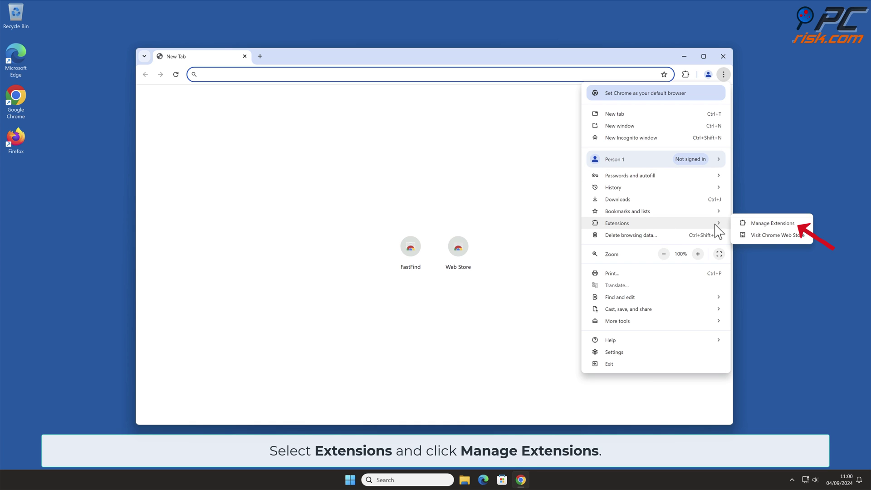
{"action": "left_click", "coordinate": [796, 223]}
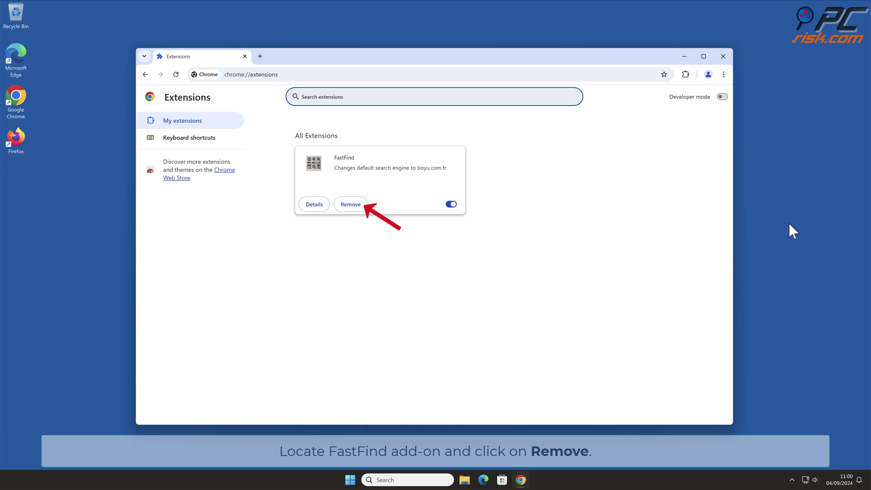
{"action": "left_click", "coordinate": [353, 205]}
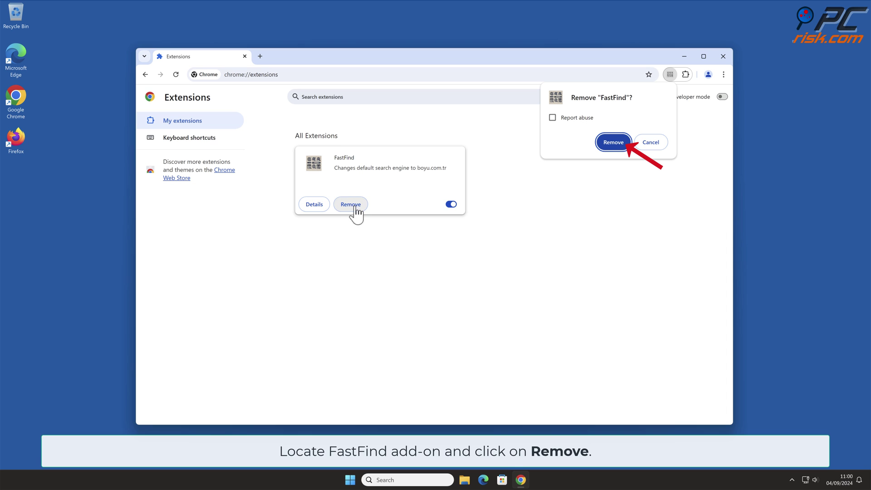
{"action": "left_click", "coordinate": [619, 148]}
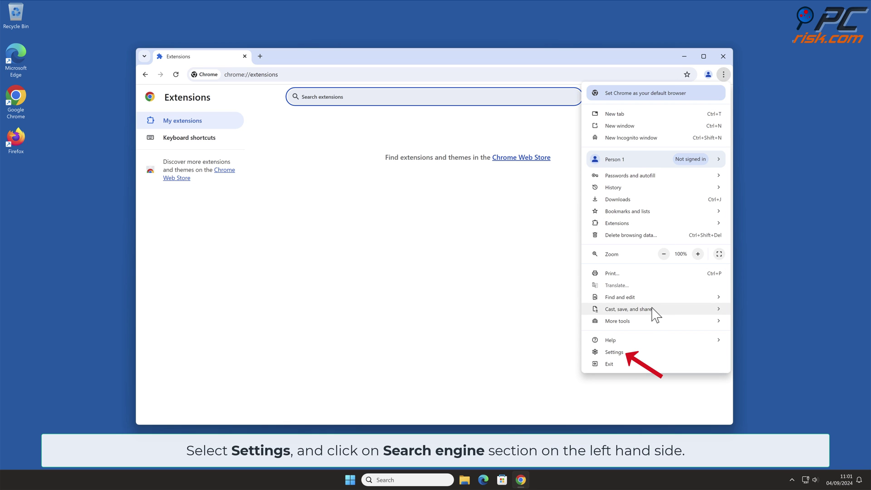
Step: Make Google the default search engine under Manage search engines
{"action": "left_click", "coordinate": [628, 352]}
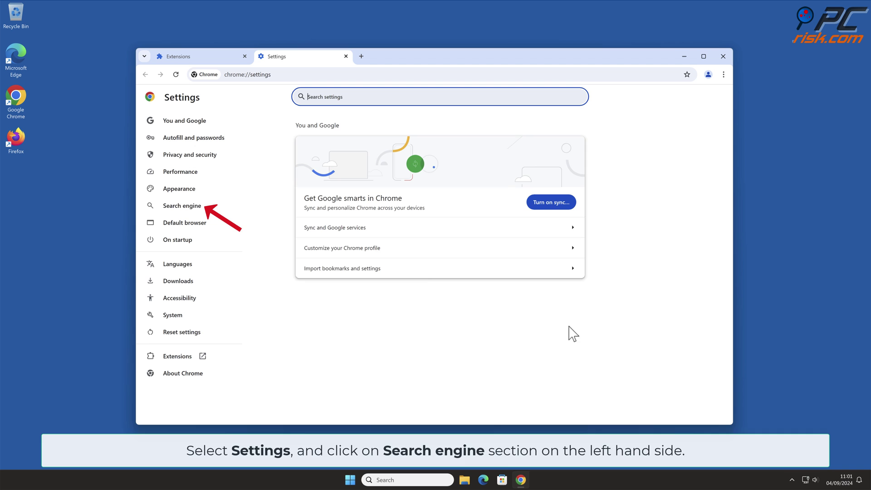
{"action": "left_click", "coordinate": [203, 211]}
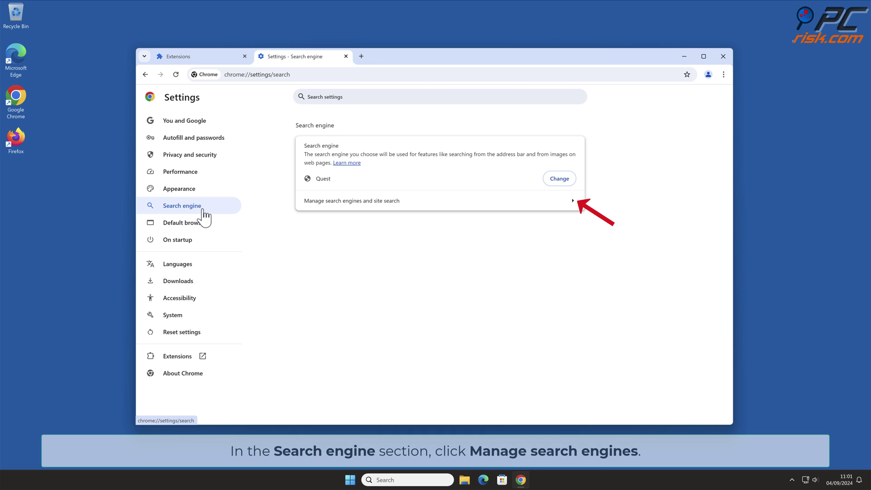
{"action": "left_click", "coordinate": [573, 207]}
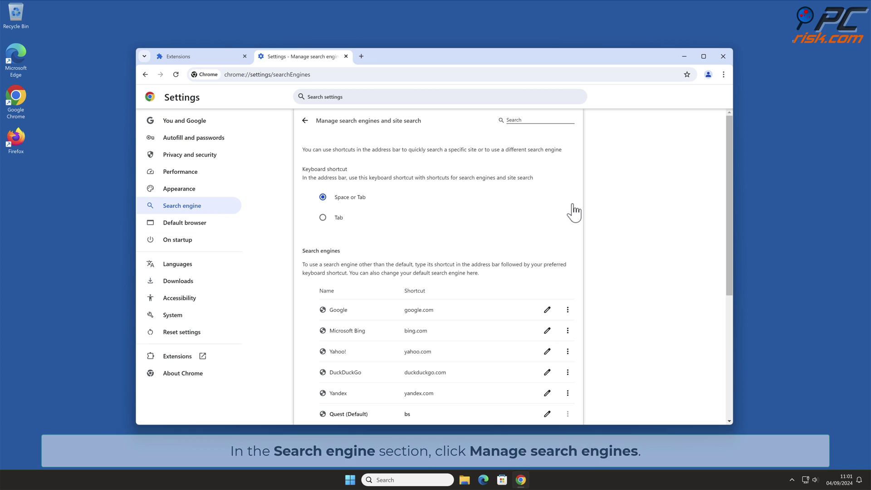
{"action": "left_click_drag", "start_coordinate": [728, 168], "coordinate": [730, 241]}
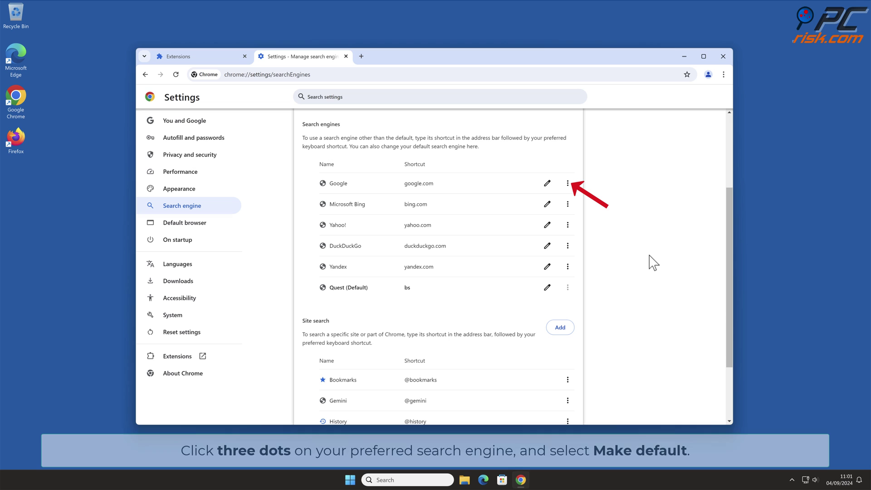
{"action": "left_click", "coordinate": [568, 183]}
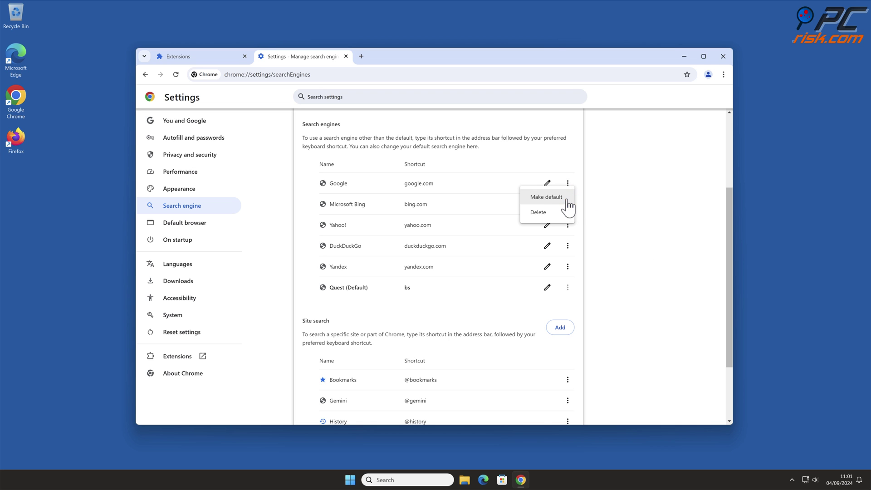
{"action": "left_click", "coordinate": [562, 198]}
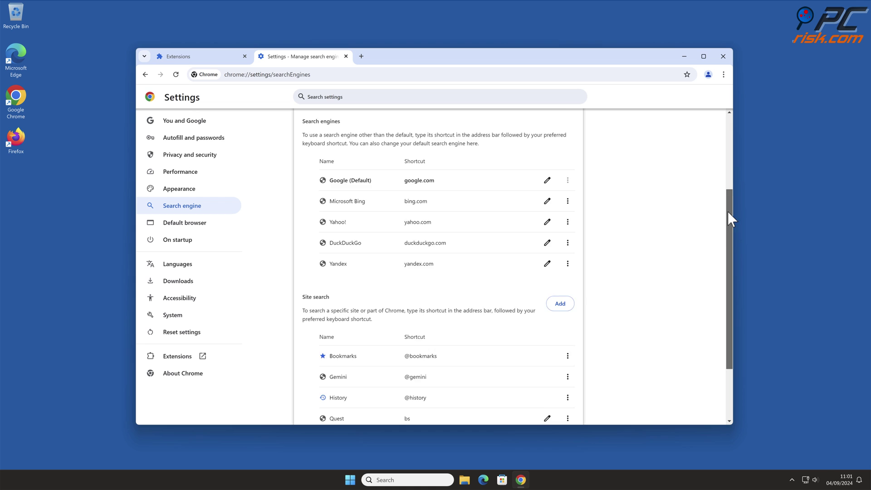
Step: Delete the Quest entry from the search engine list
{"action": "left_click_drag", "start_coordinate": [728, 211], "coordinate": [728, 265]}
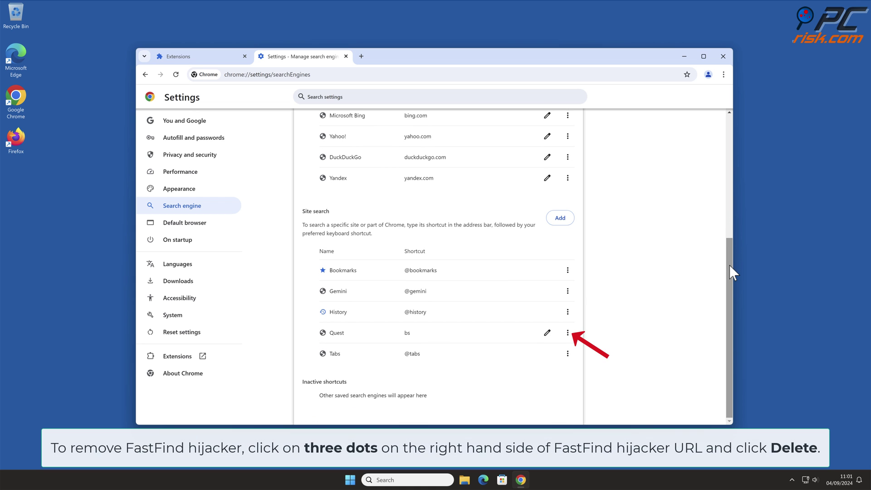
{"action": "left_click", "coordinate": [567, 335]}
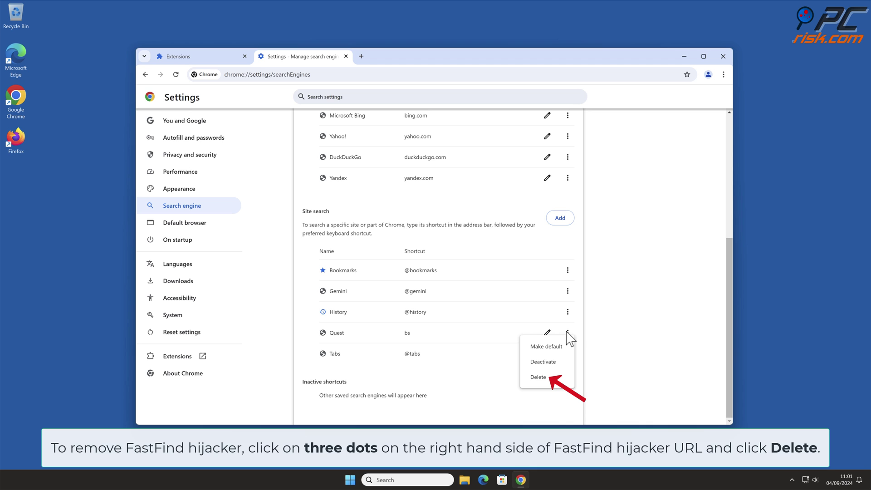
{"action": "left_click", "coordinate": [548, 380]}
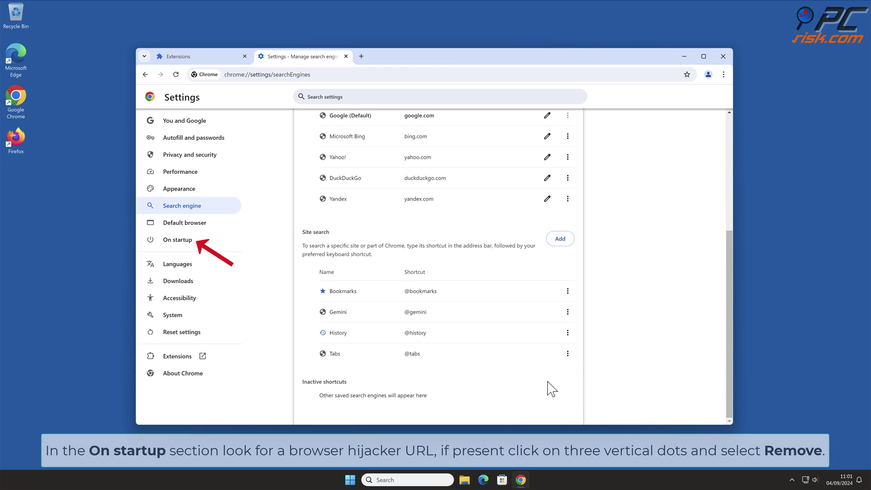
Step: Remove findflarex.com from Chrome's On startup pages and close the browser
{"action": "left_click", "coordinate": [200, 249]}
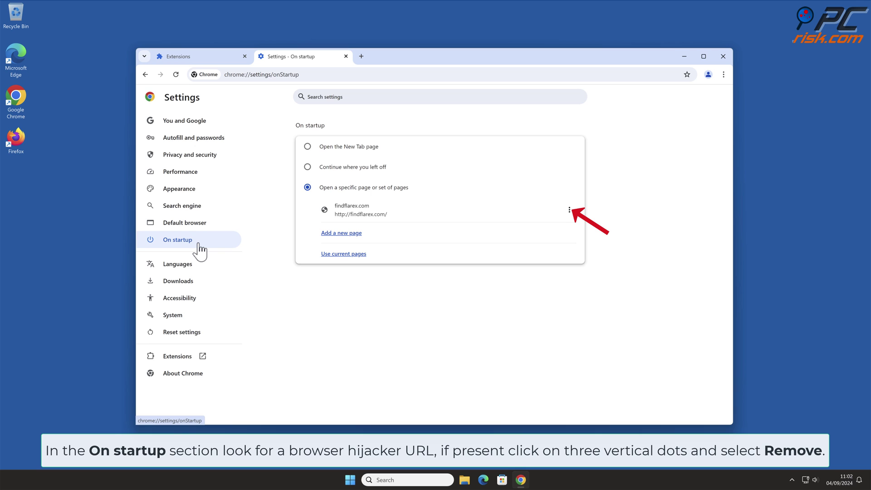
{"action": "left_click", "coordinate": [569, 210]}
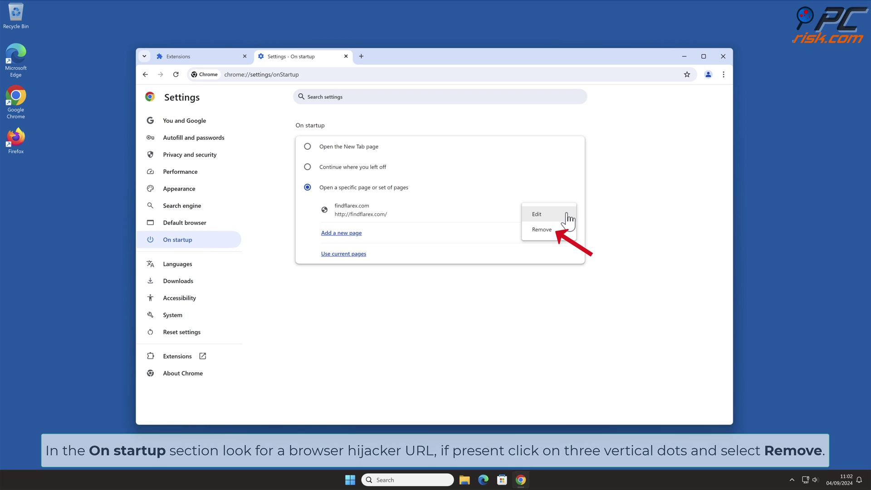
{"action": "left_click", "coordinate": [558, 230]}
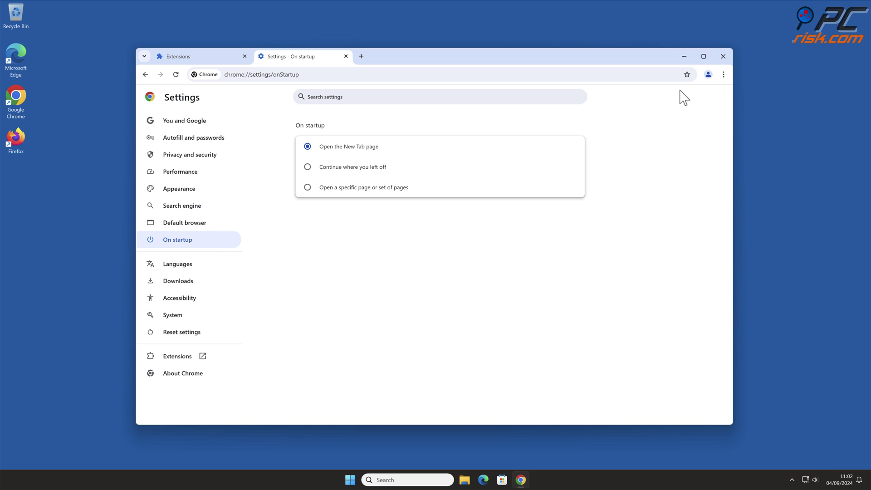
{"action": "left_click", "coordinate": [723, 56]}
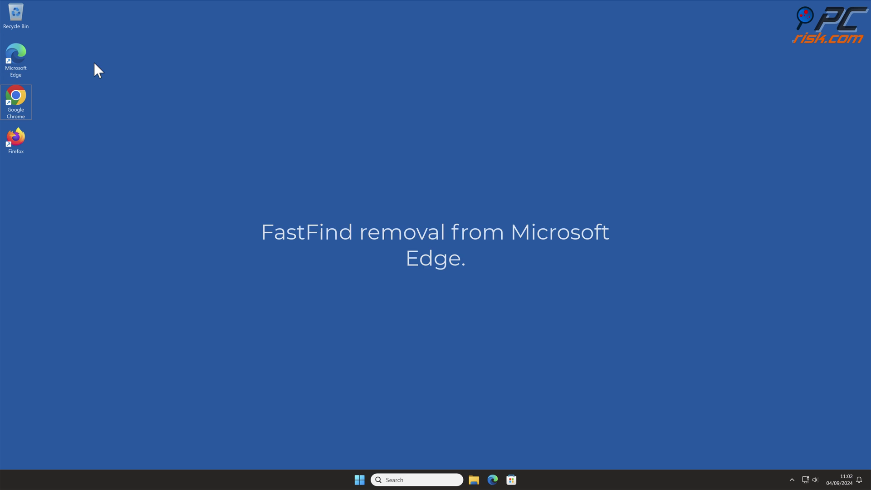
Step: Launch Edge and remove the FastFind extension from its Manage extensions page
{"action": "double_click", "coordinate": [18, 60]}
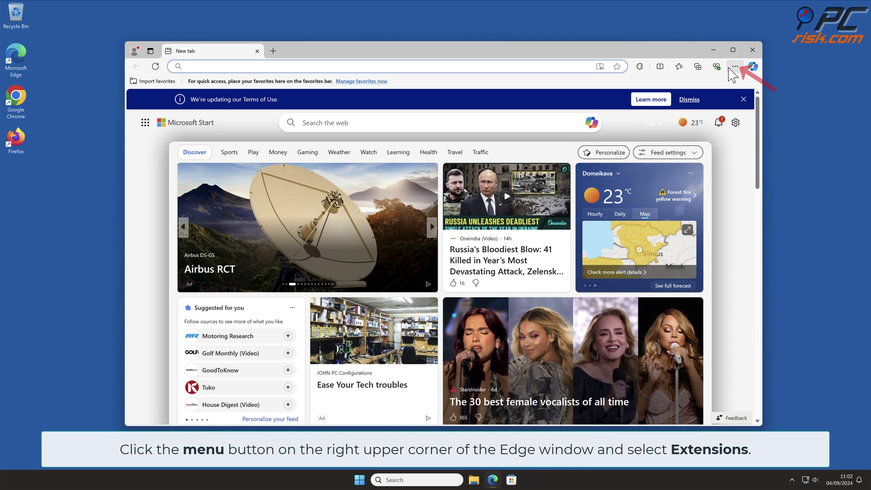
{"action": "left_click", "coordinate": [735, 66]}
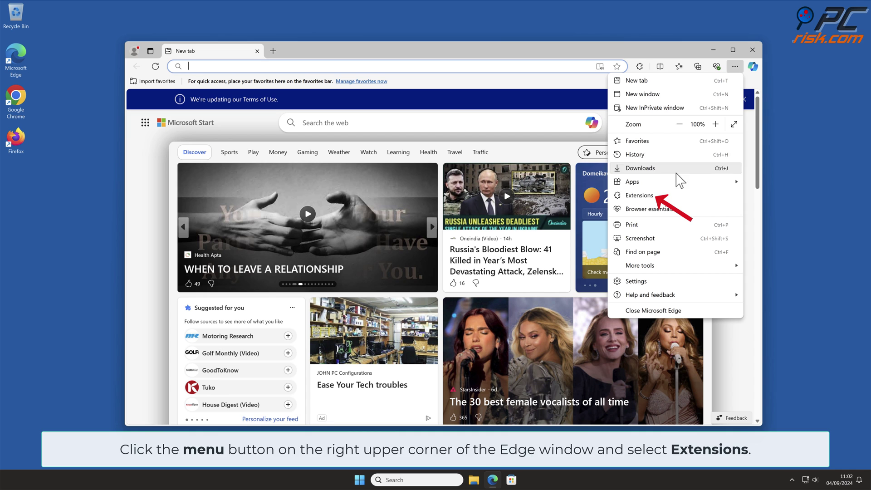
{"action": "left_click", "coordinate": [644, 195]}
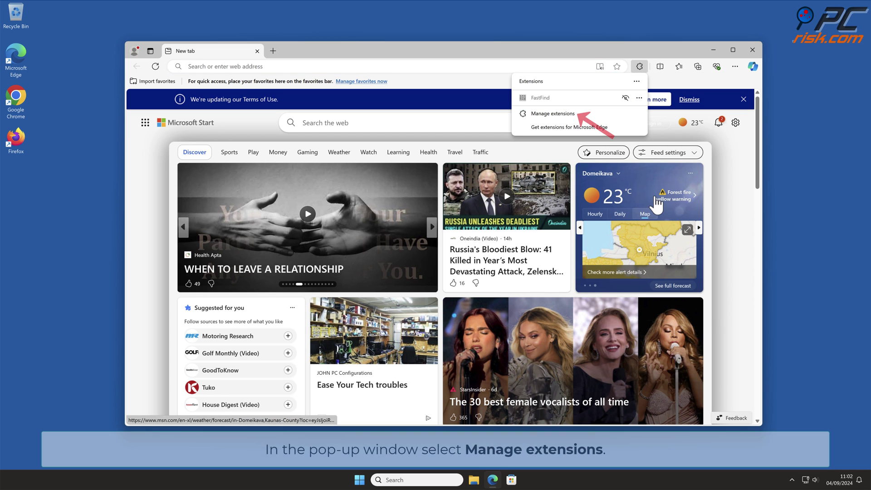
{"action": "left_click", "coordinate": [581, 114]}
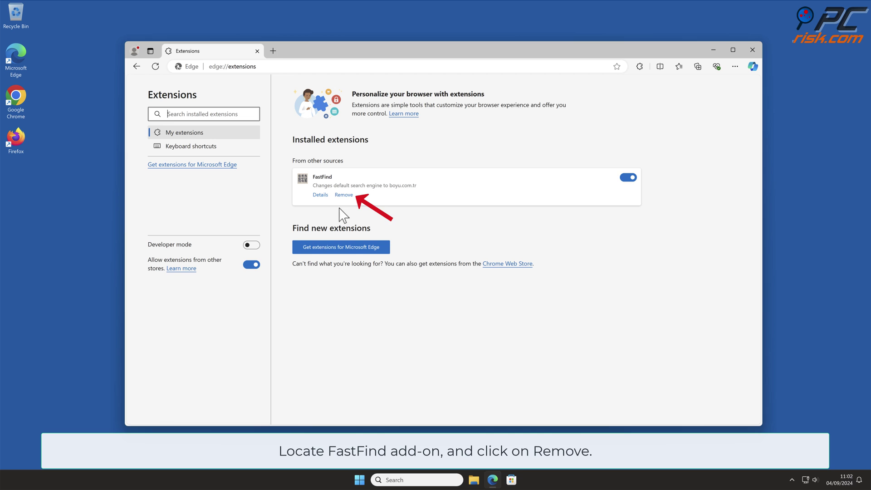
{"action": "left_click", "coordinate": [344, 195]}
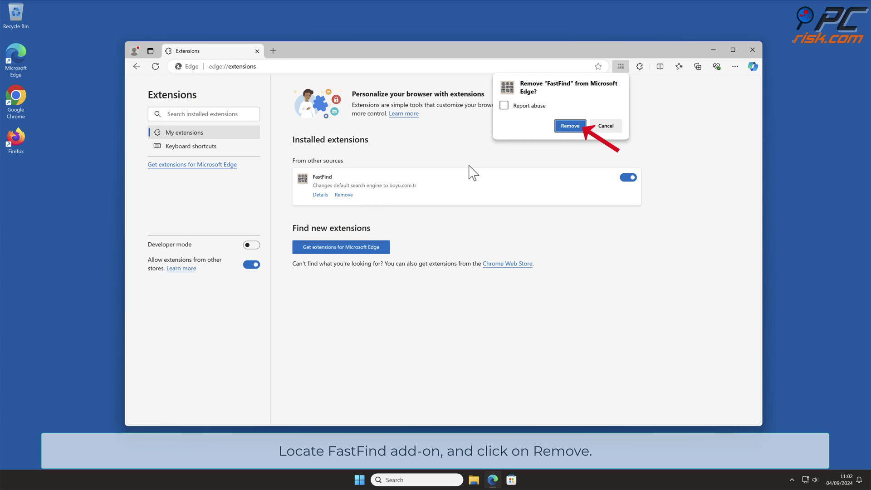
{"action": "left_click", "coordinate": [572, 126]}
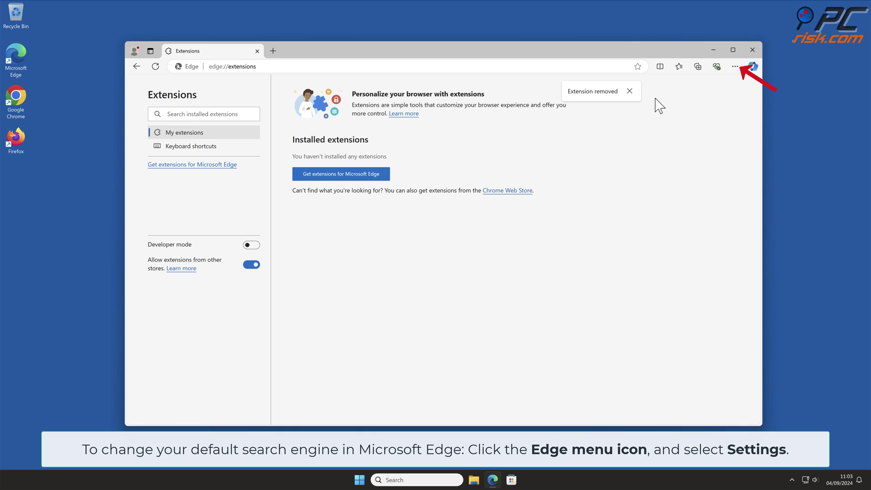
Step: Under Edge's Manage search engines, make Bing the default and delete the Quest search engine
{"action": "left_click", "coordinate": [735, 67]}
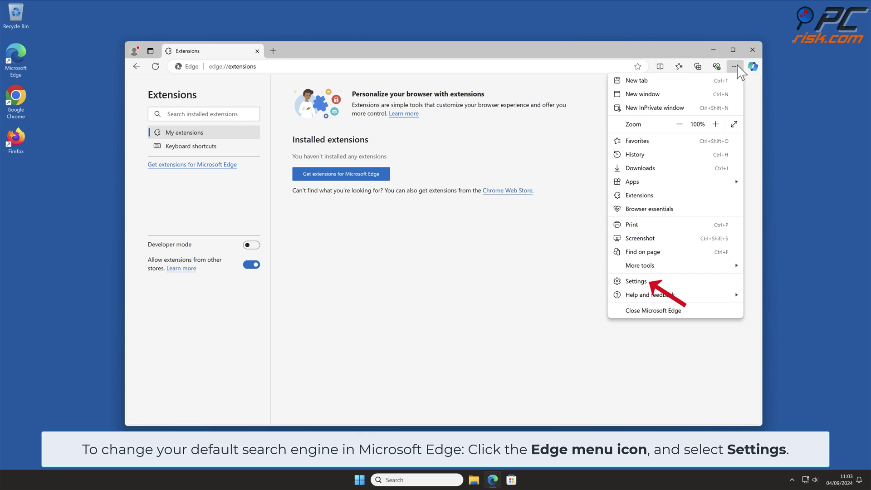
{"action": "left_click", "coordinate": [658, 281]}
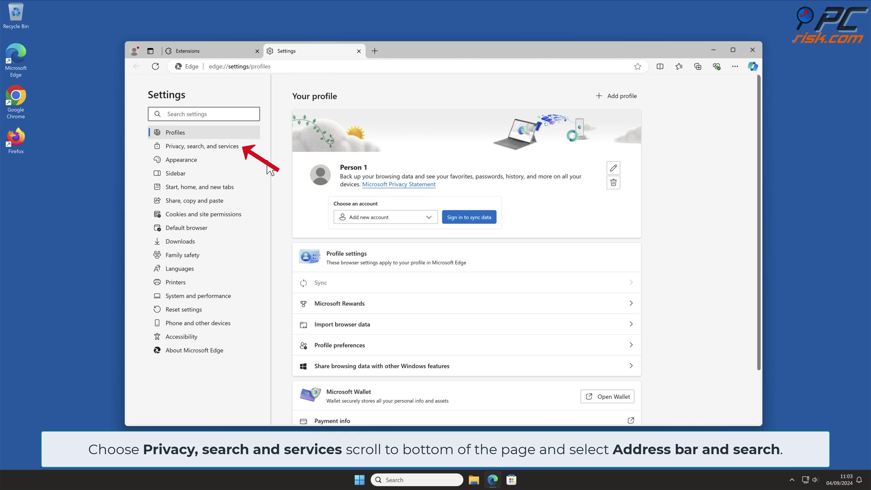
{"action": "left_click", "coordinate": [241, 147]}
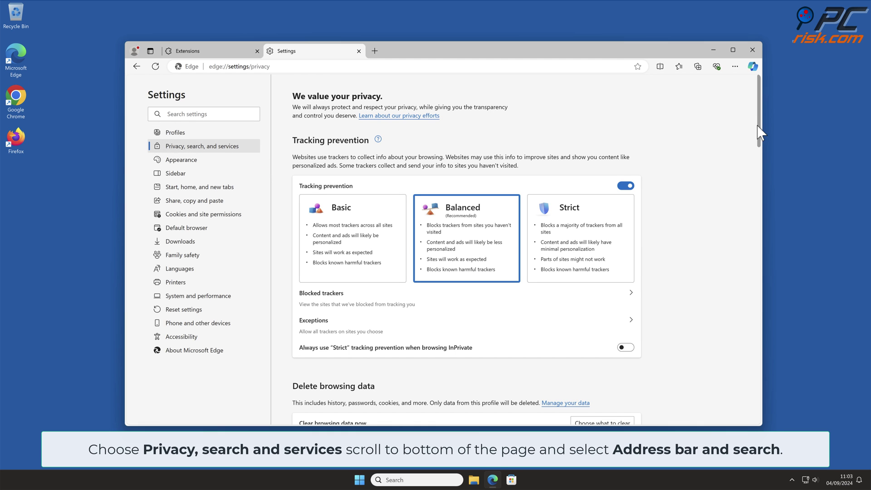
{"action": "left_click_drag", "start_coordinate": [760, 132], "coordinate": [745, 424]}
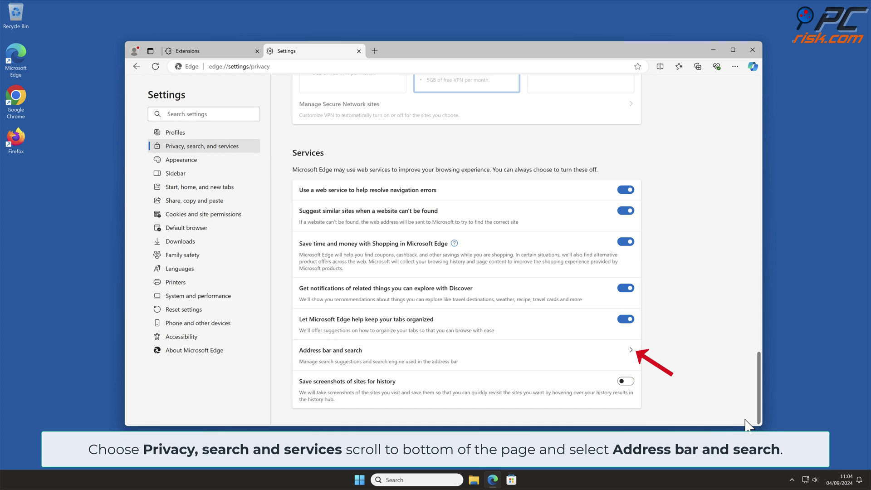
{"action": "left_click", "coordinate": [631, 349]}
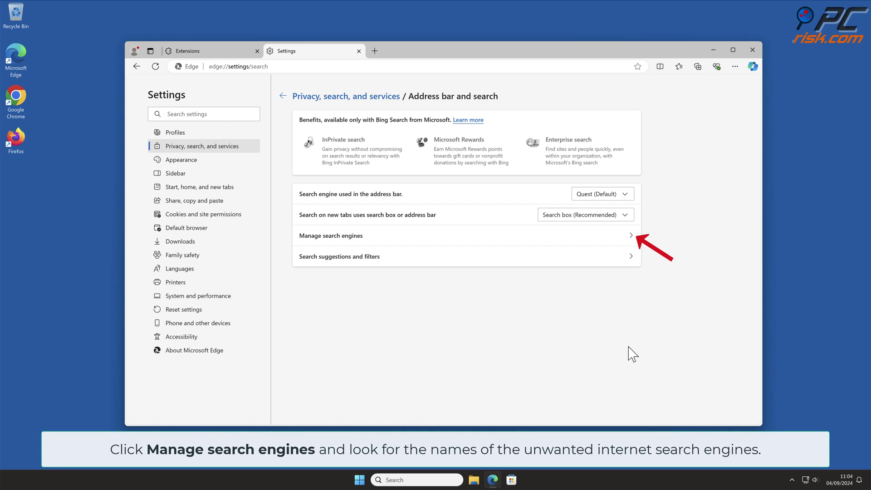
{"action": "left_click", "coordinate": [628, 237]}
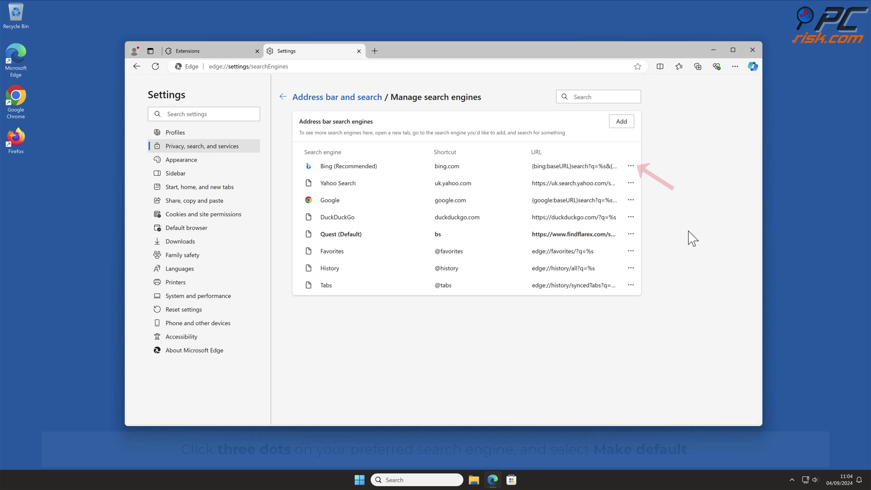
{"action": "left_click", "coordinate": [631, 166]}
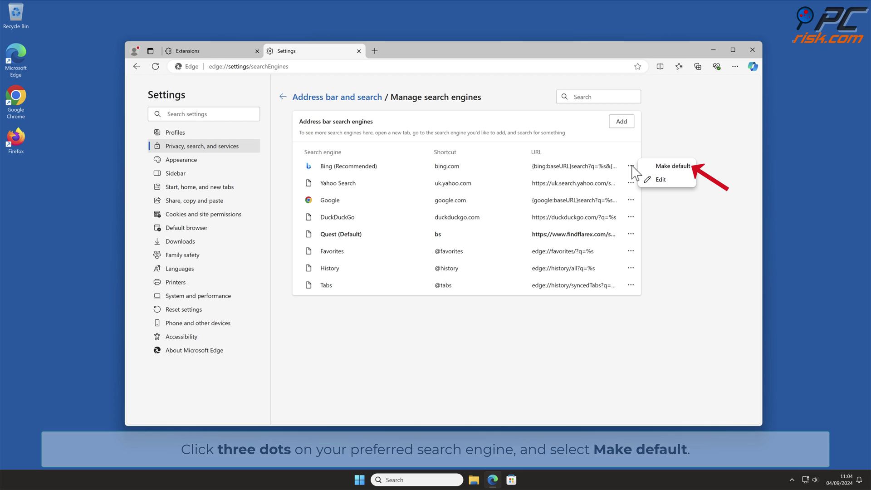
{"action": "left_click", "coordinate": [679, 166]}
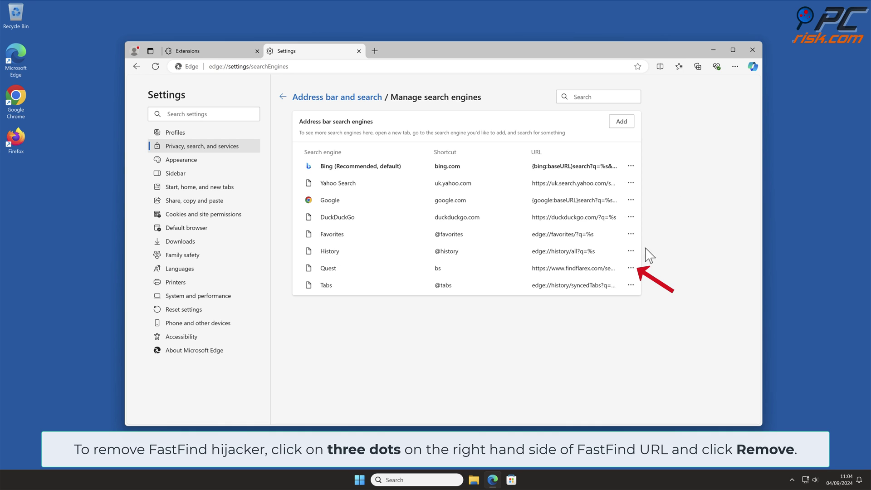
{"action": "left_click", "coordinate": [630, 268]}
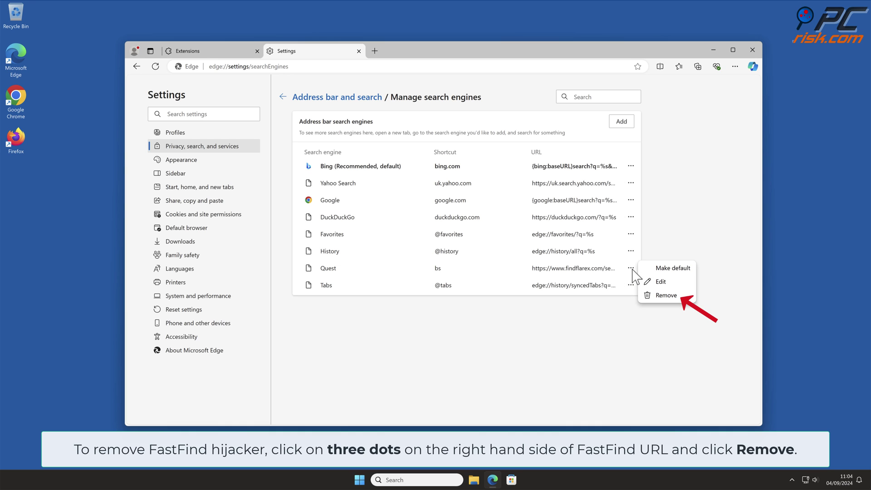
{"action": "left_click", "coordinate": [667, 295]}
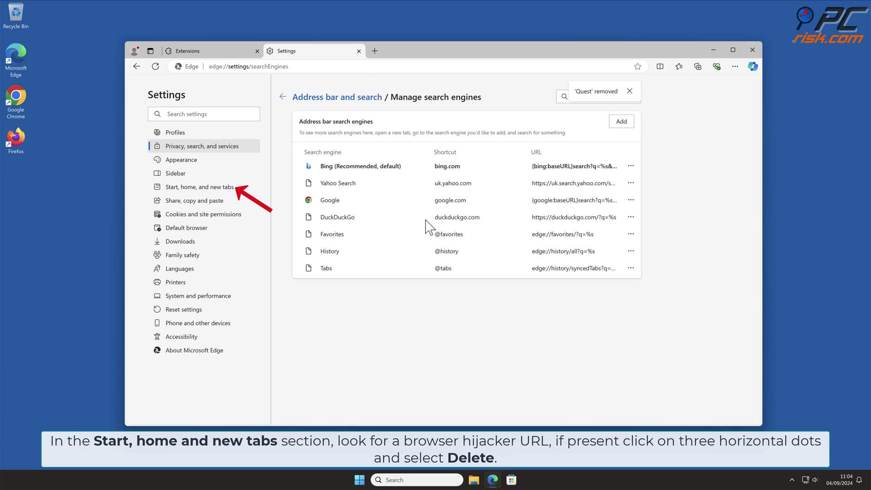
Step: Delete the findflarex.com page from Edge's startup settings and close Edge
{"action": "left_click", "coordinate": [248, 188]}
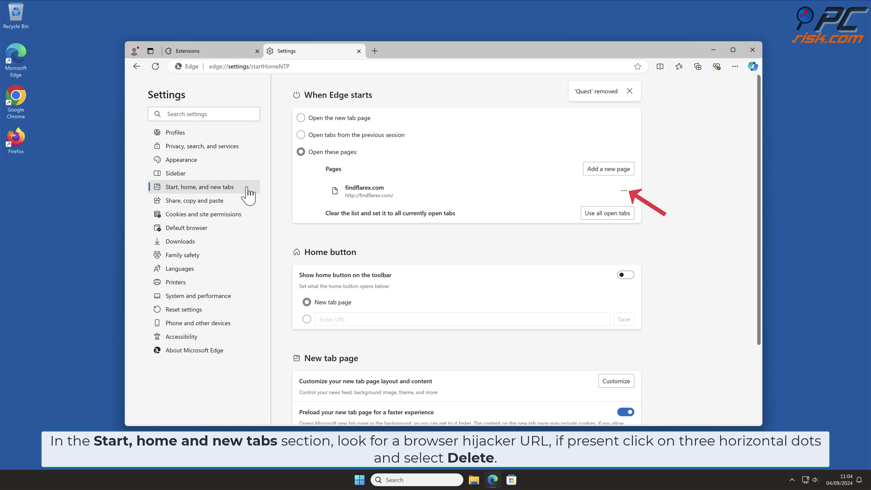
{"action": "left_click", "coordinate": [624, 191]}
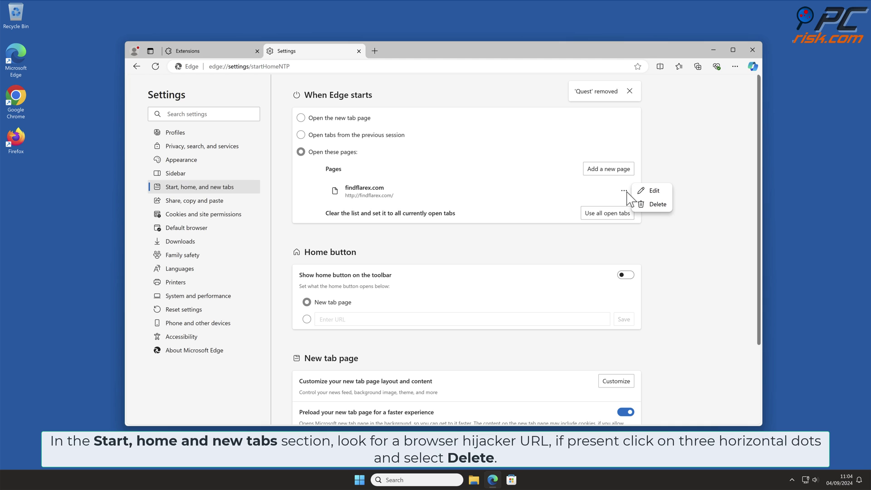
{"action": "left_click", "coordinate": [662, 206]}
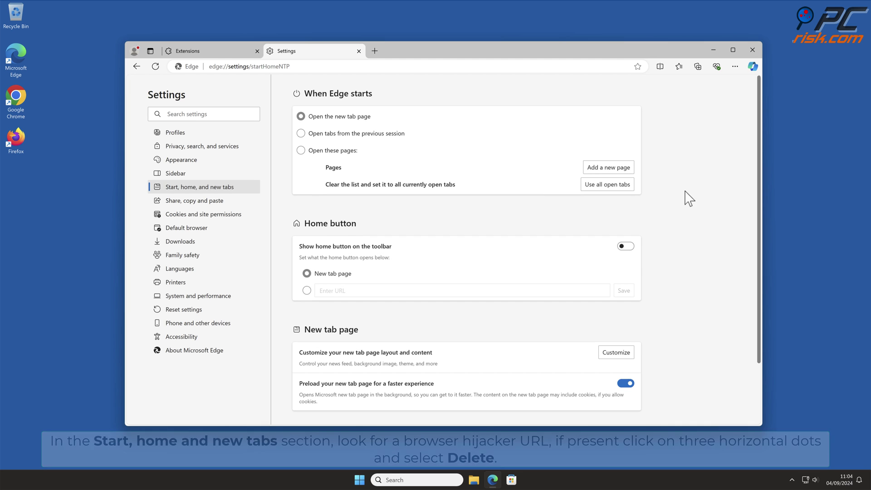
{"action": "left_click", "coordinate": [752, 51]}
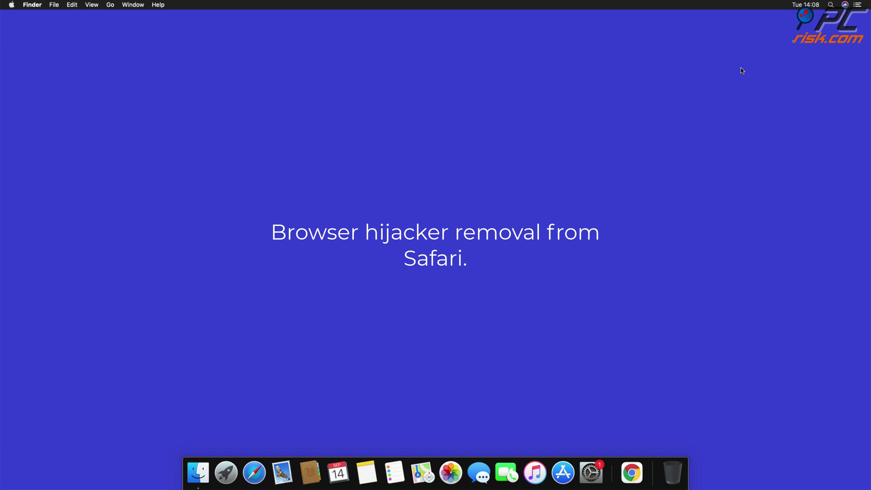
Step: Uninstall Top Results from Safari's Extensions preferences and reveal its app in Finder
{"action": "left_click", "coordinate": [254, 473]}
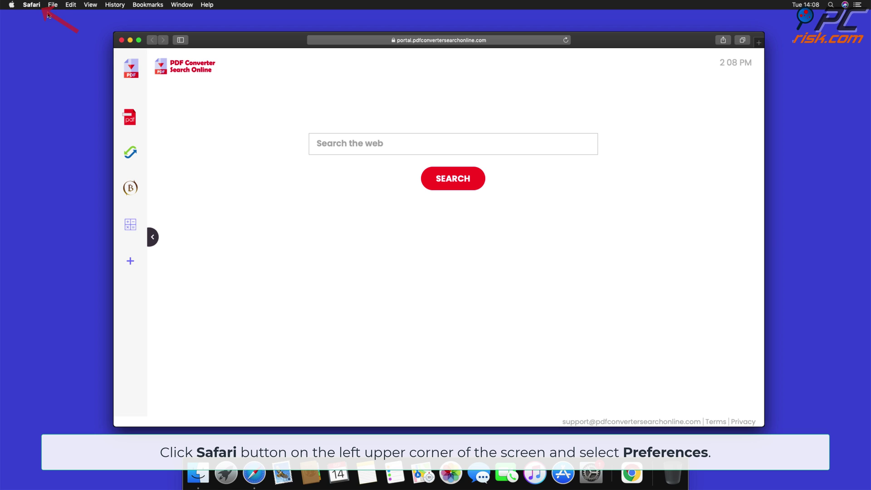
{"action": "left_click", "coordinate": [33, 5]}
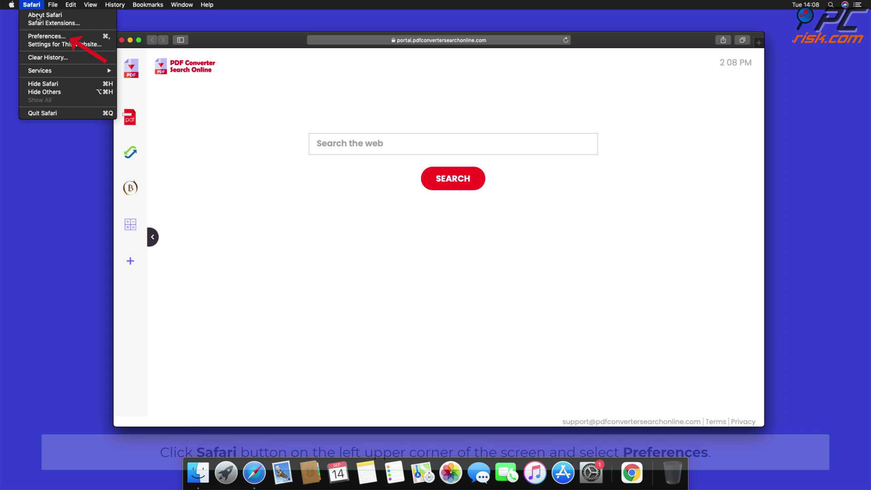
{"action": "left_click", "coordinate": [47, 36]}
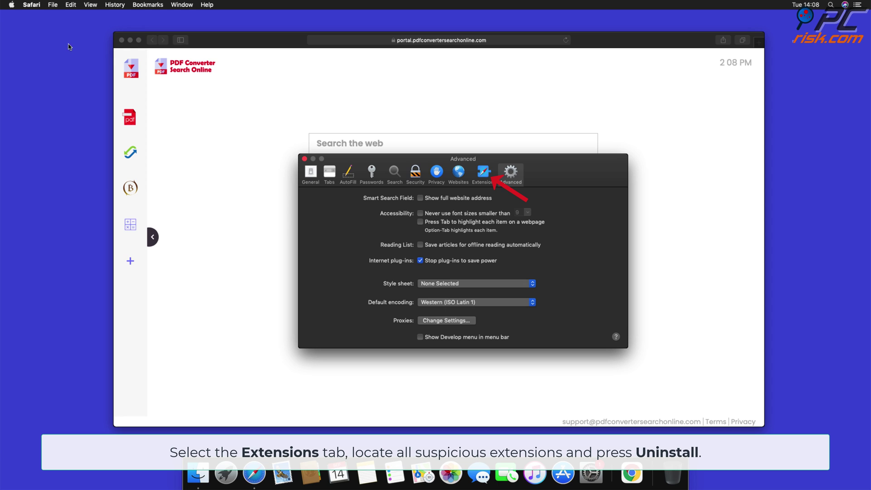
{"action": "left_click", "coordinate": [483, 175]}
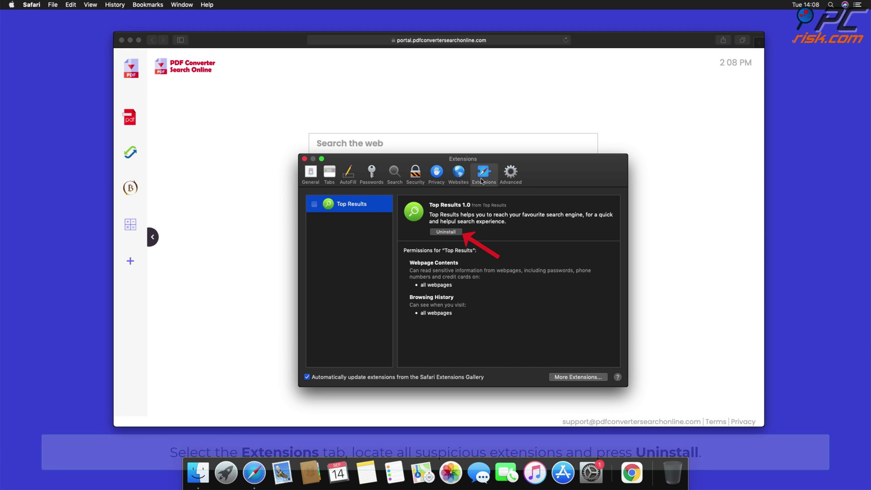
{"action": "left_click", "coordinate": [446, 232]}
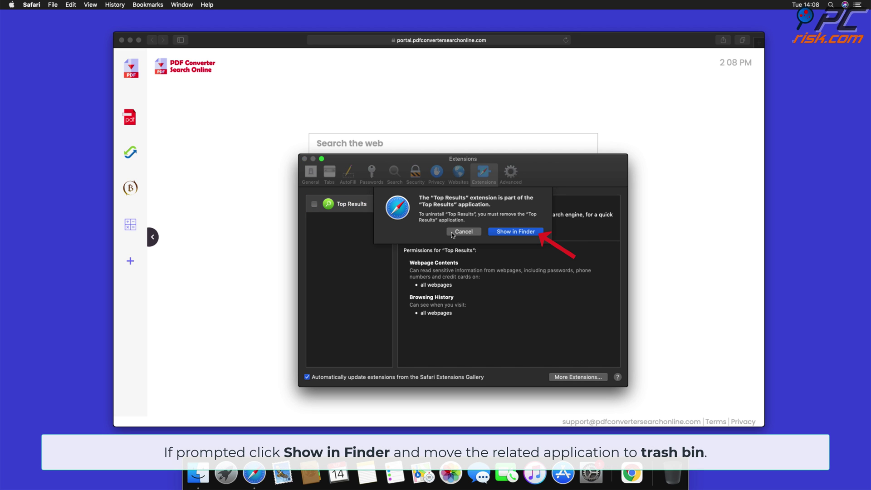
{"action": "left_click", "coordinate": [516, 232]}
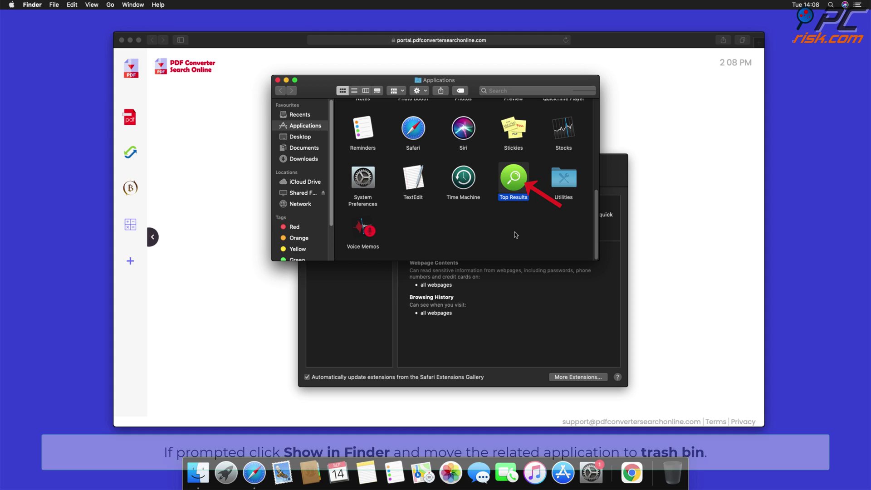
Step: Drag the Top Results app from Applications to the Trash and close the Finder window
{"action": "left_click_drag", "start_coordinate": [515, 182], "coordinate": [676, 475]}
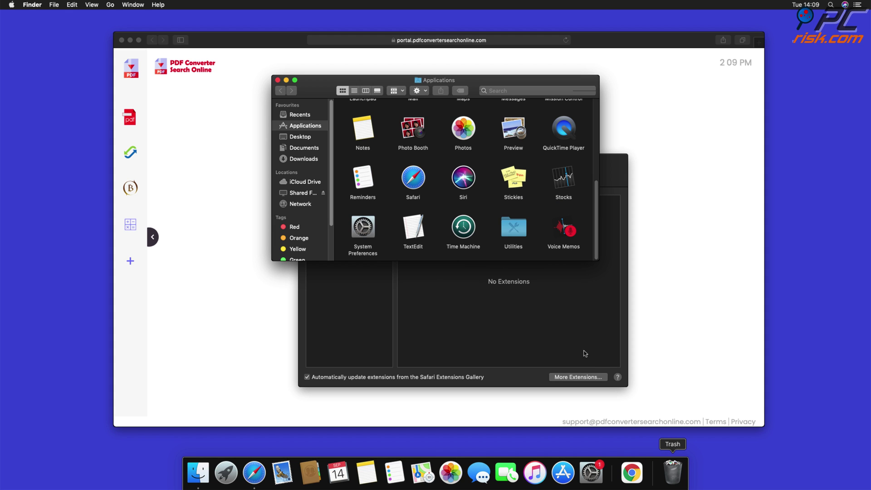
{"action": "left_click", "coordinate": [278, 81]}
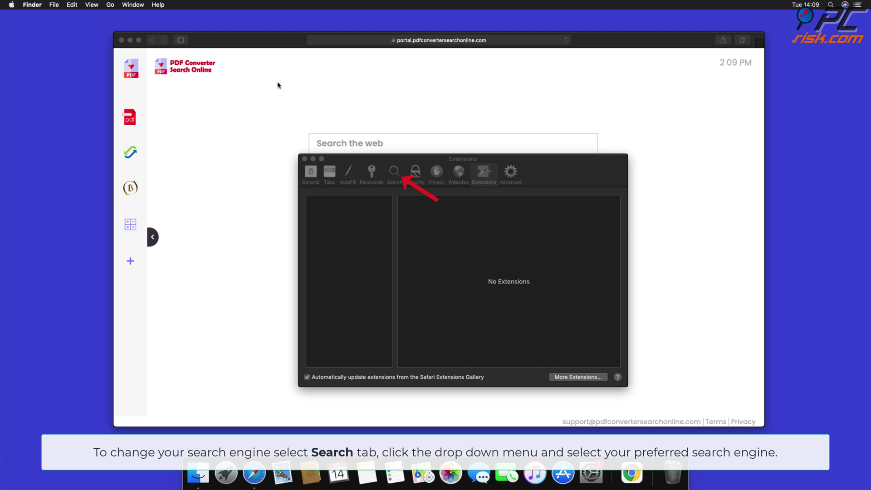
Step: Pick Google instead of Bing in Safari's Search engine dropdown
{"action": "left_click", "coordinate": [394, 175]}
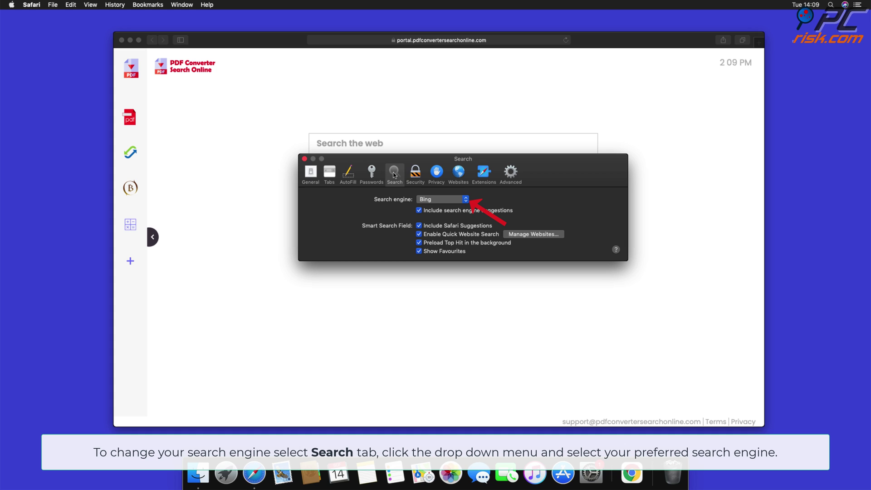
{"action": "left_click", "coordinate": [465, 198]}
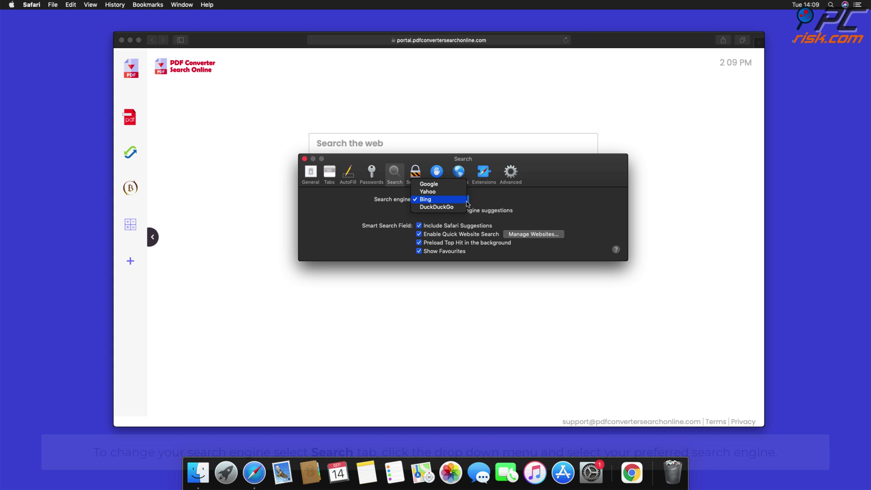
{"action": "left_click", "coordinate": [437, 185]}
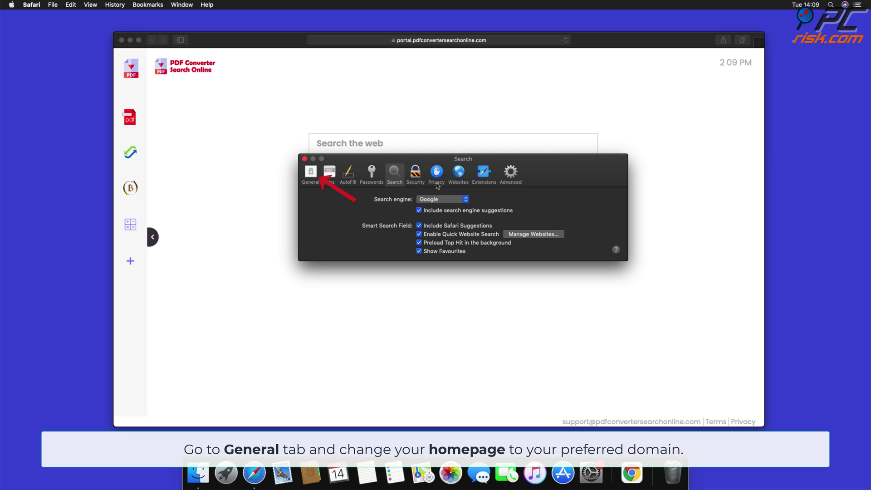
{"action": "left_click", "coordinate": [311, 172]}
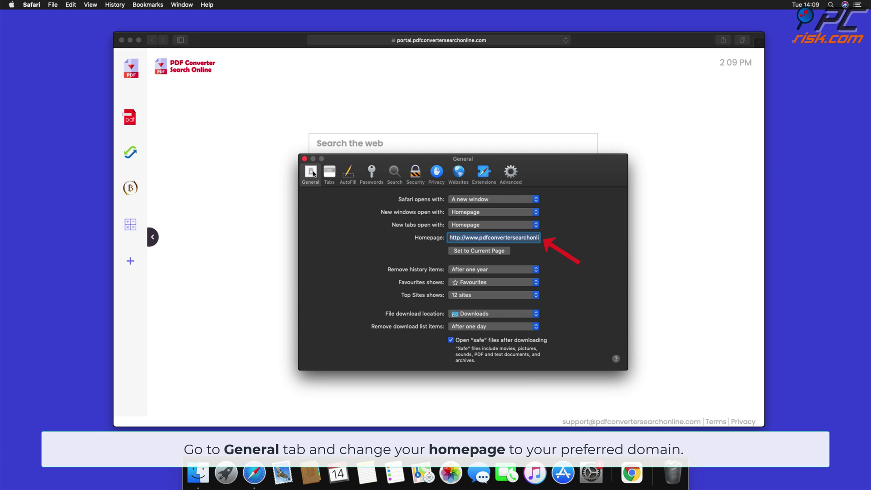
{"action": "left_click", "coordinate": [461, 237]}
{"action": "left_click_drag", "start_coordinate": [451, 238], "coordinate": [600, 252]}
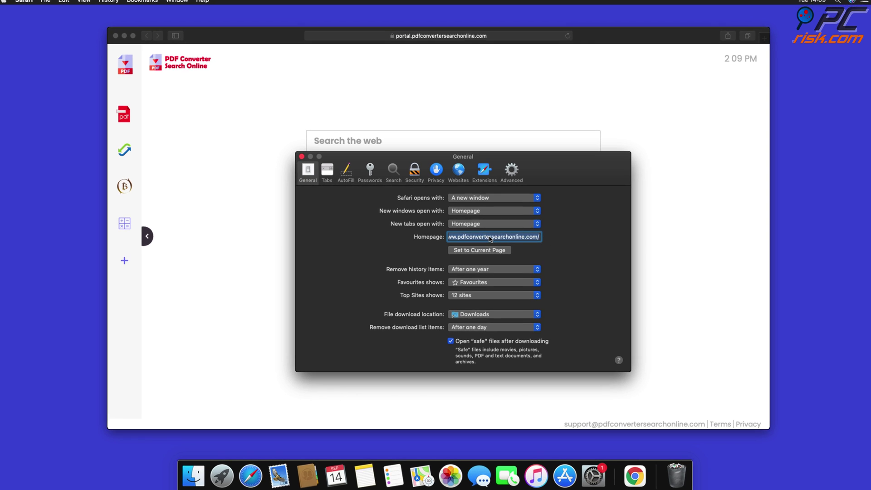
{"action": "key", "text": "BackSpace"}
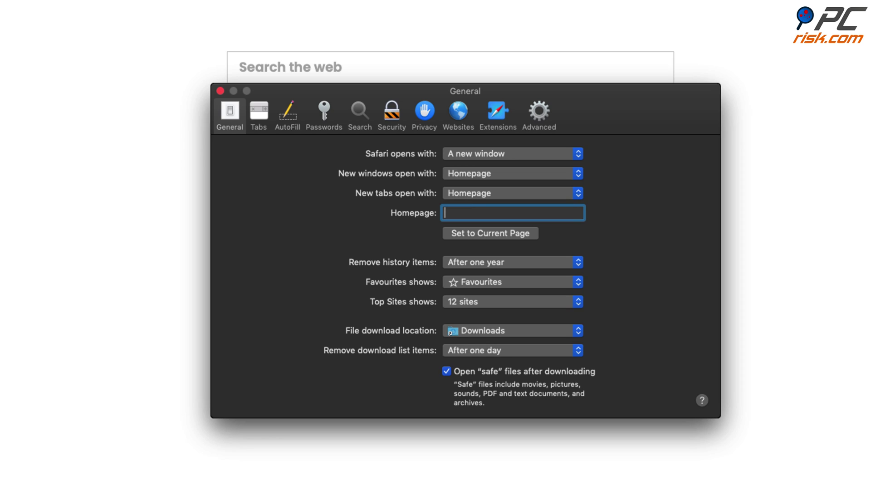
{"action": "type", "text": "www.google.com"}
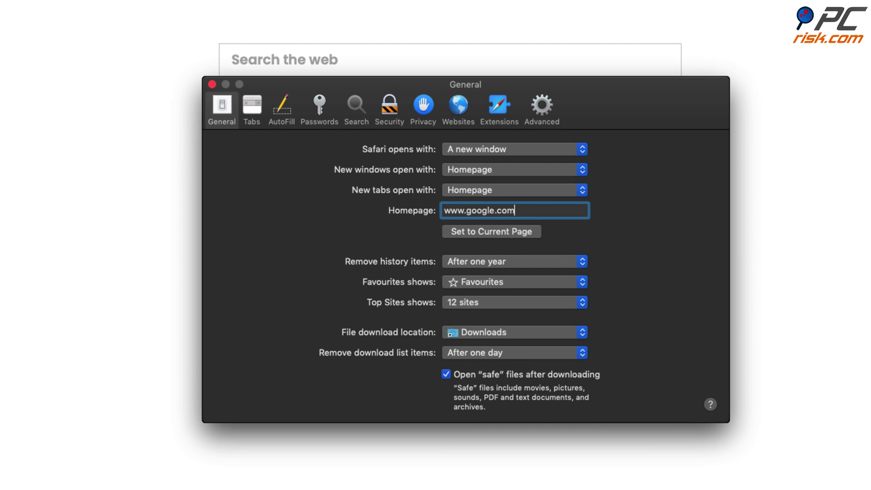
{"action": "key", "text": "Return"}
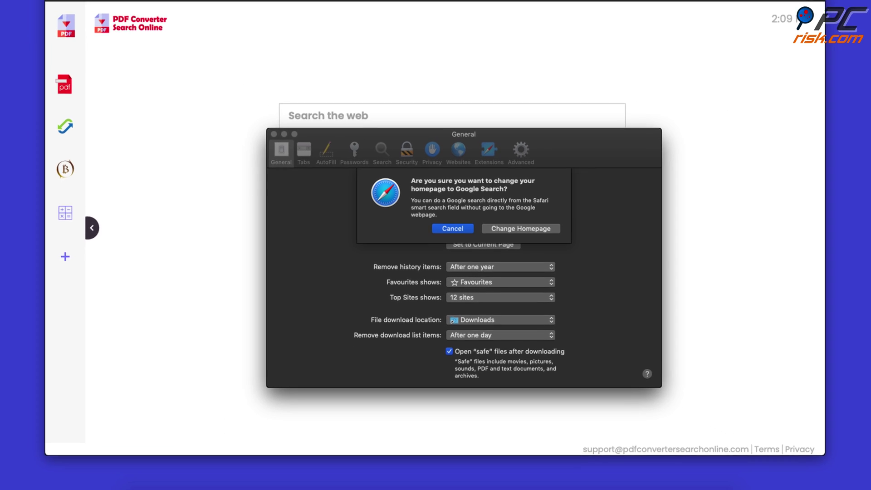
{"action": "left_click", "coordinate": [540, 228]}
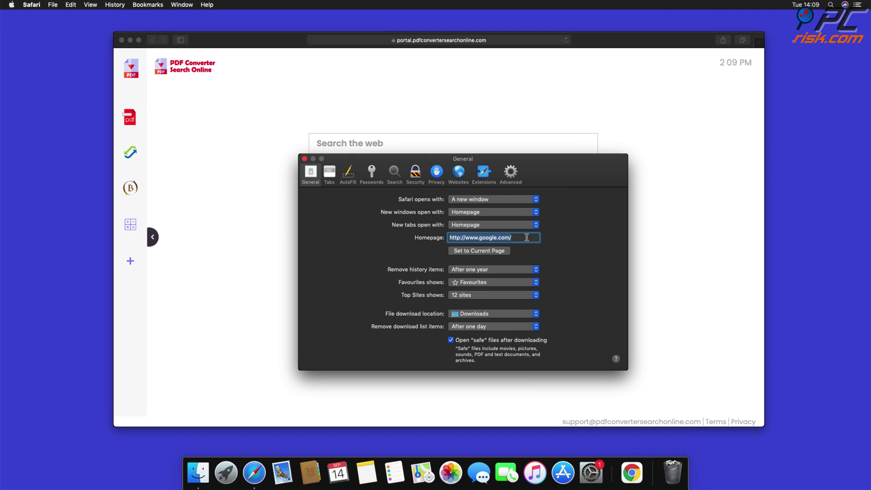
{"action": "left_click", "coordinate": [305, 159]}
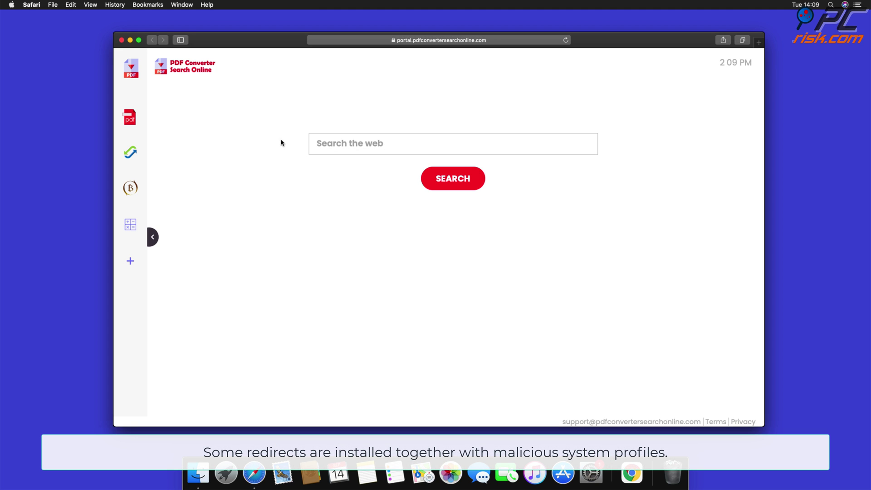
Step: Close Safari, then remove the user and device TEST PROFILE entries in System Preferences
{"action": "left_click", "coordinate": [121, 41]}
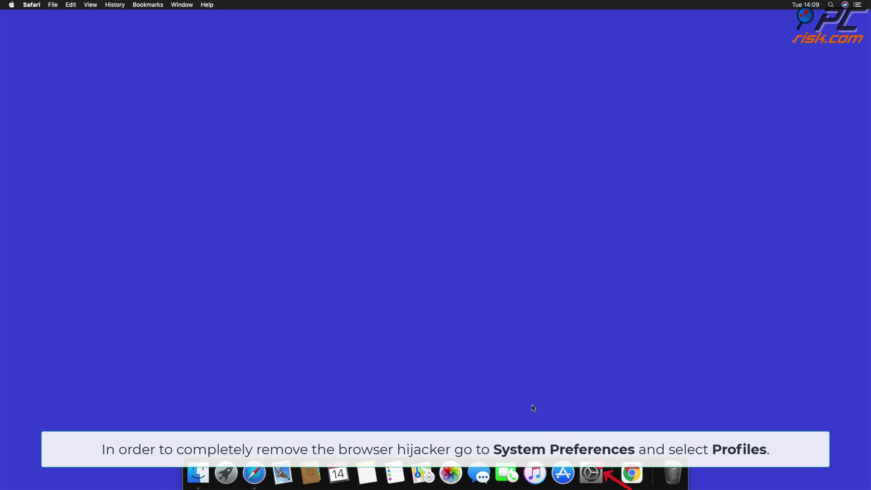
{"action": "left_click", "coordinate": [589, 473]}
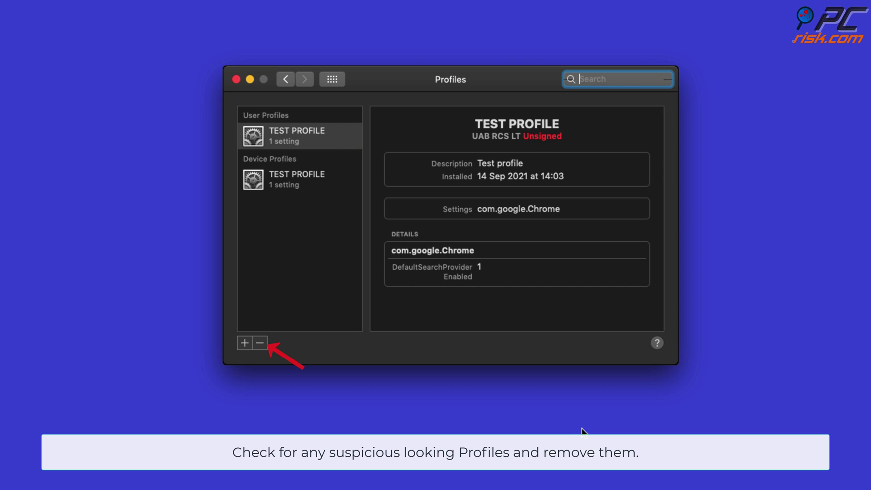
{"action": "left_click", "coordinate": [260, 344]}
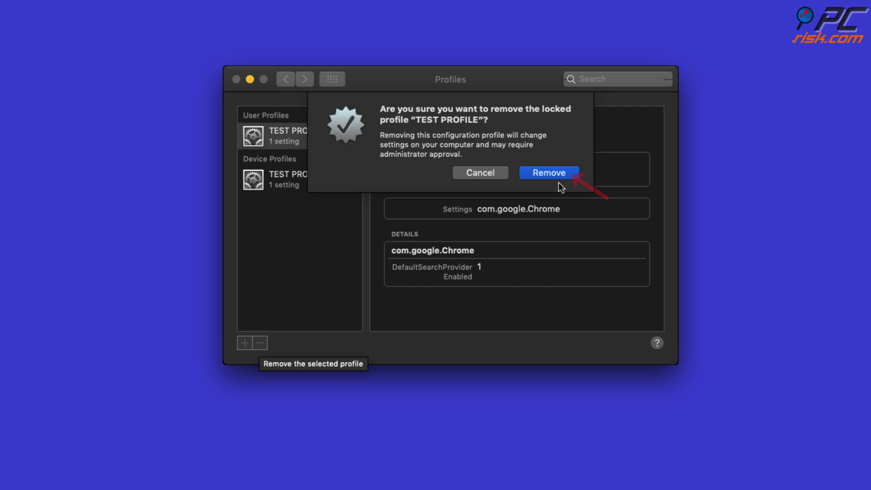
{"action": "left_click", "coordinate": [557, 176]}
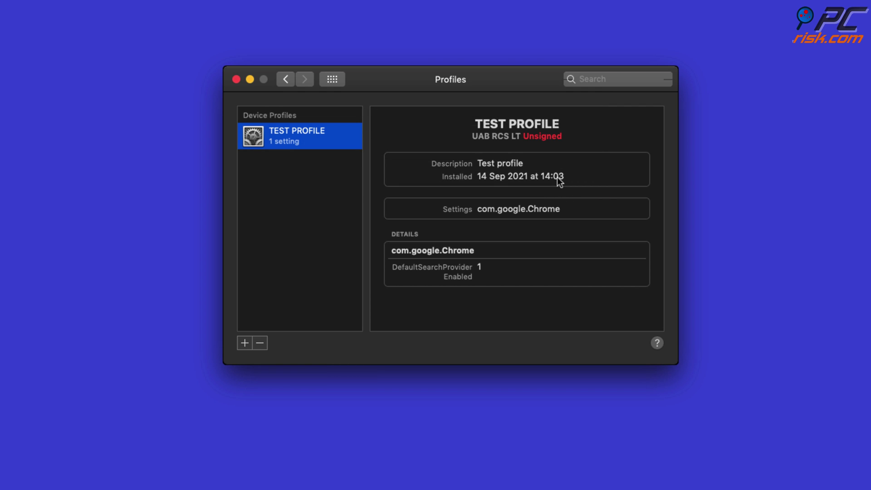
{"action": "left_click", "coordinate": [265, 345]}
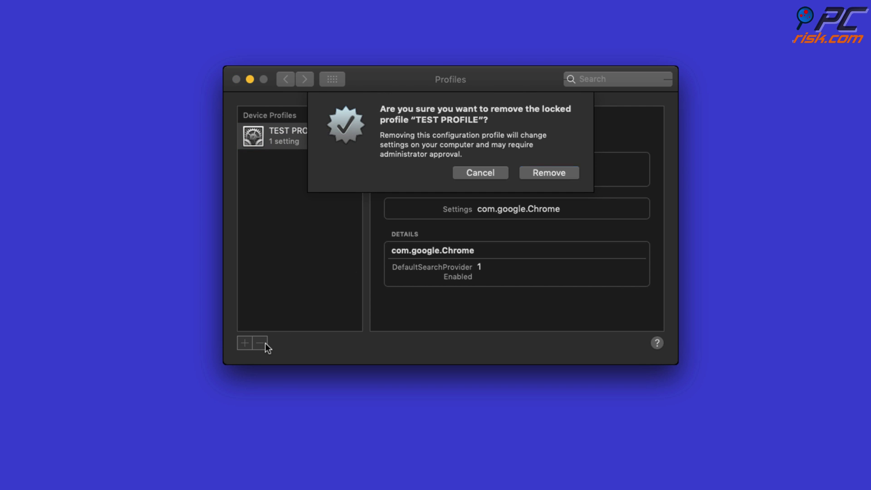
{"action": "left_click", "coordinate": [543, 174]}
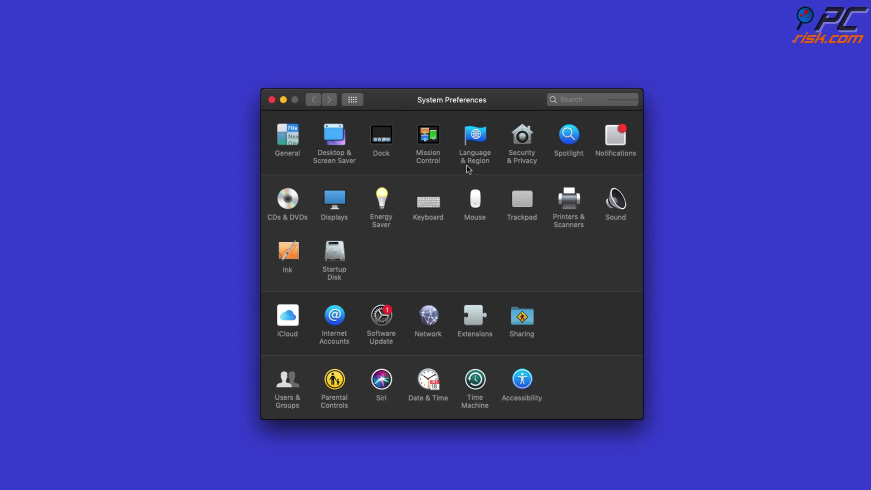
Step: Launch Firefox and remove the Safe Browsing extension under Add-ons and themes
{"action": "left_click", "coordinate": [271, 99]}
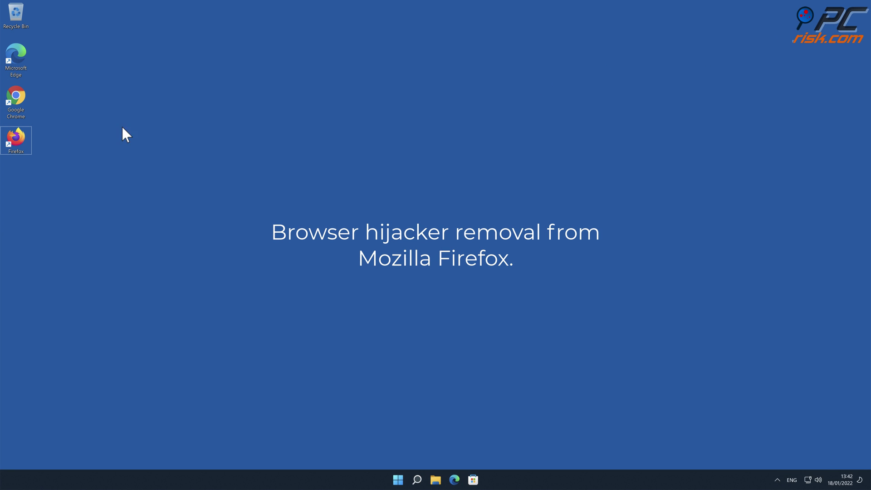
{"action": "double_click", "coordinate": [23, 139]}
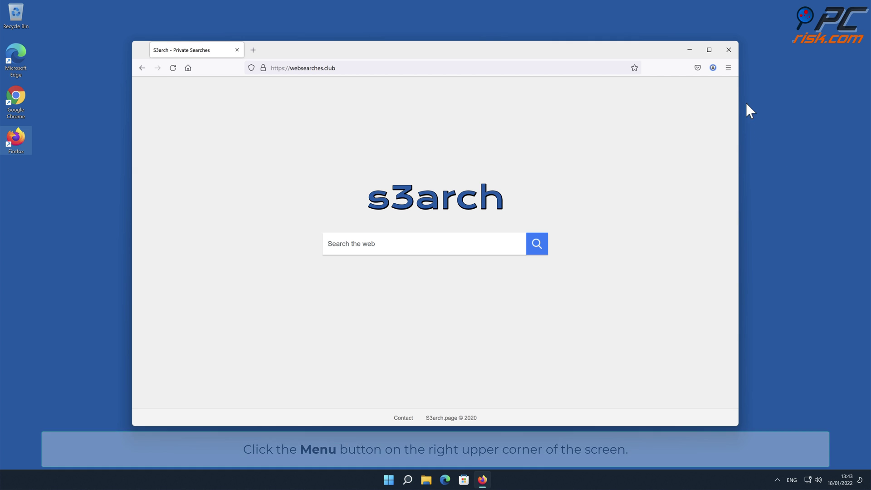
{"action": "left_click", "coordinate": [728, 68]}
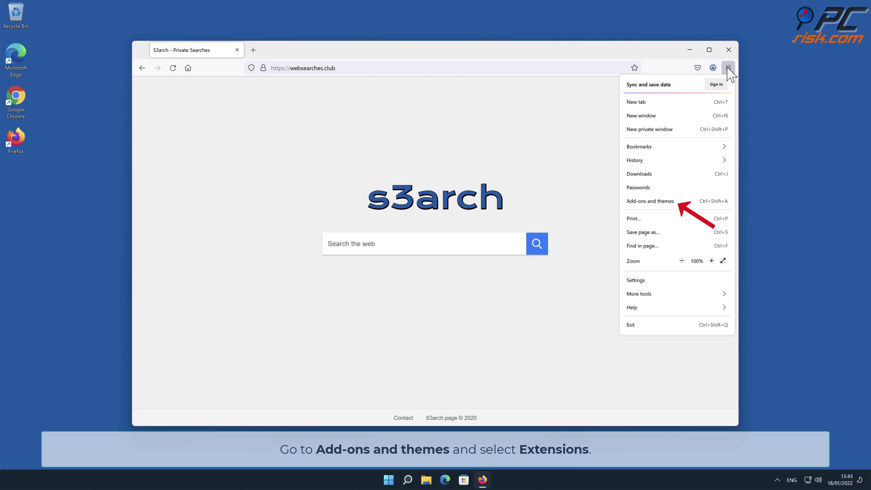
{"action": "left_click", "coordinate": [685, 200]}
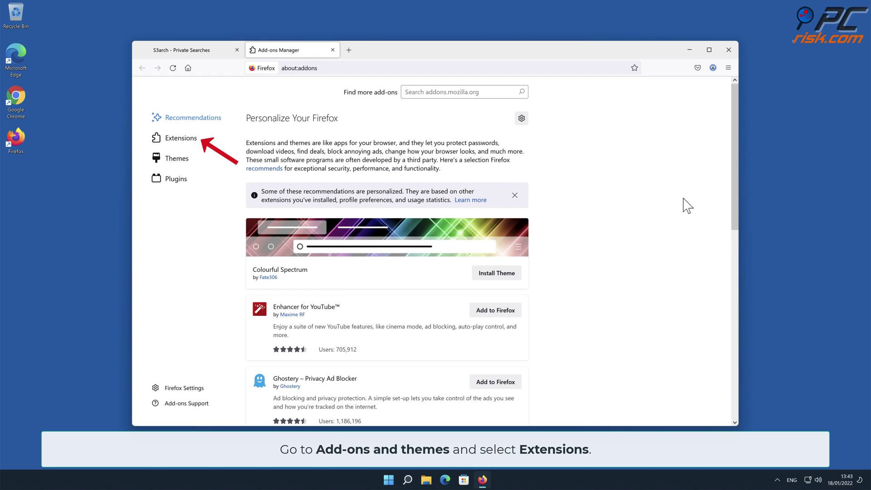
{"action": "left_click", "coordinate": [196, 145]}
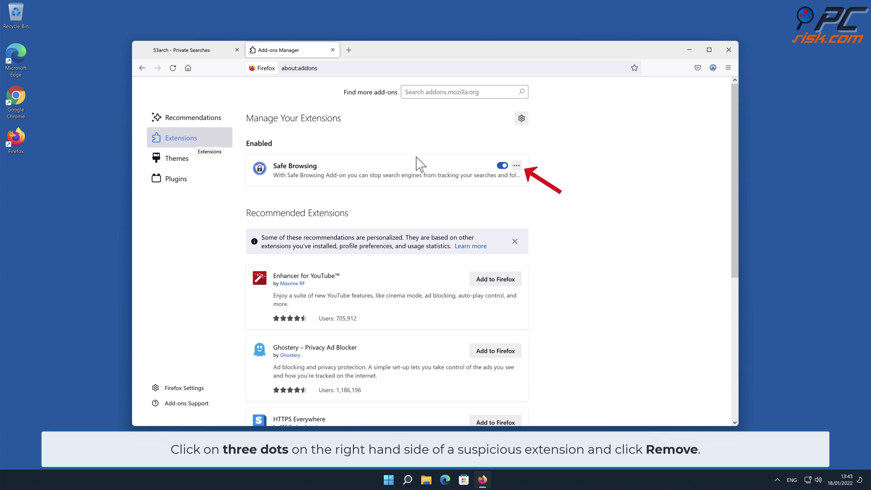
{"action": "left_click", "coordinate": [517, 165]}
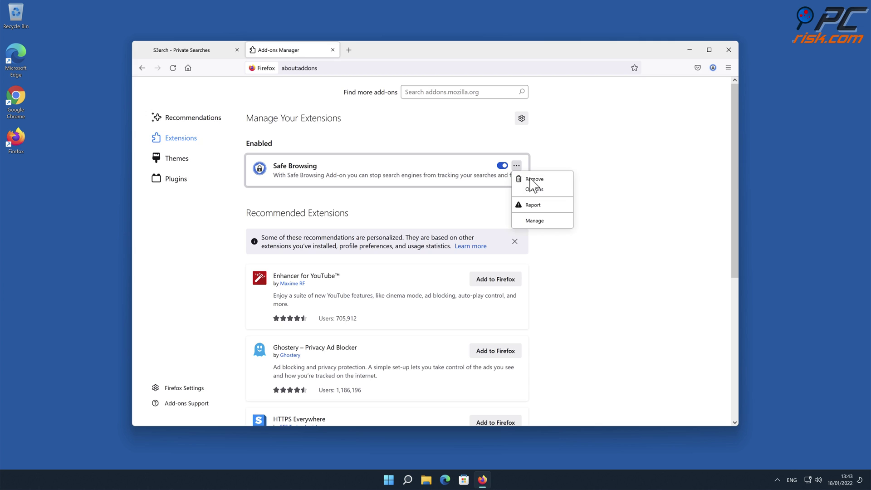
{"action": "left_click", "coordinate": [530, 178]}
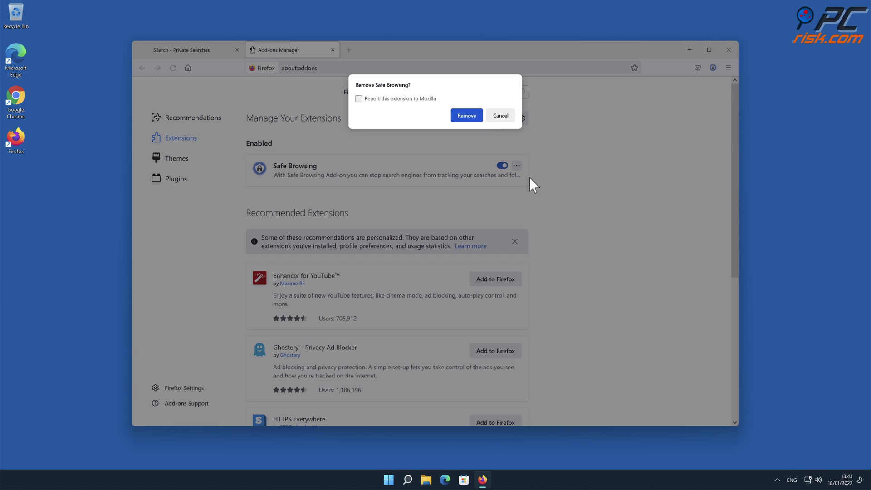
{"action": "left_click", "coordinate": [470, 119]}
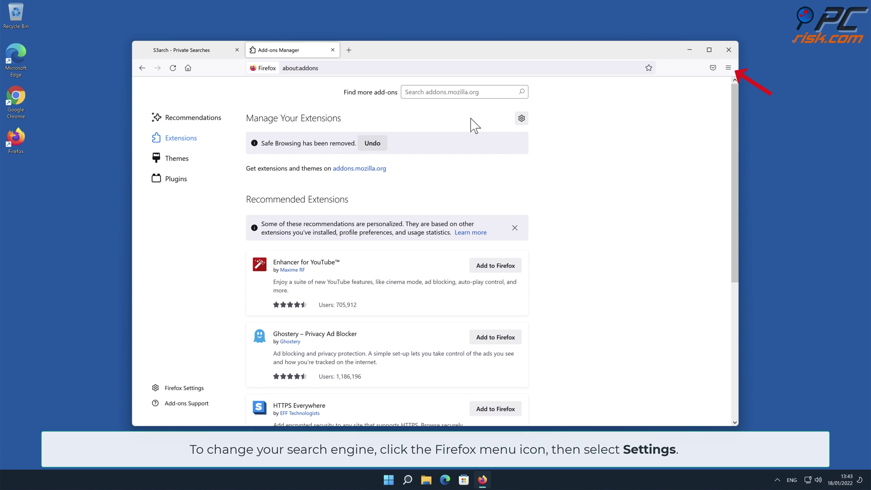
Step: In Firefox's Search settings, switch the default search engine from Amazon.com to Google
{"action": "left_click", "coordinate": [727, 69]}
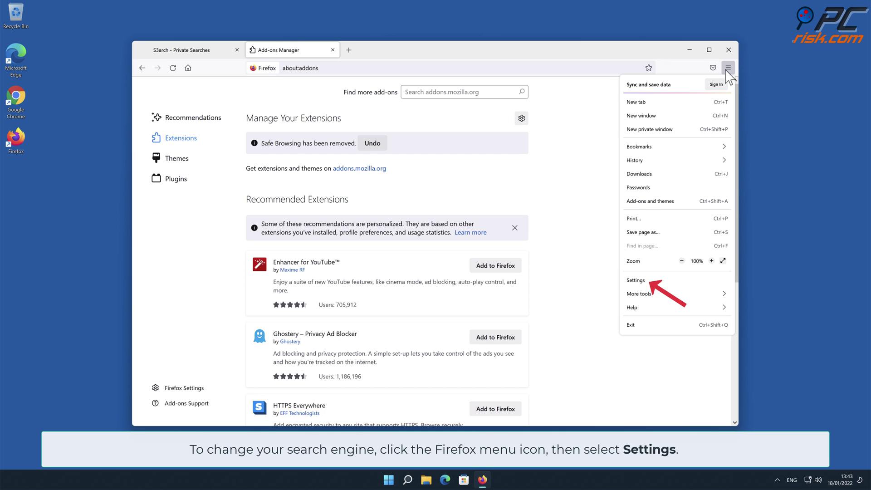
{"action": "left_click", "coordinate": [644, 281]}
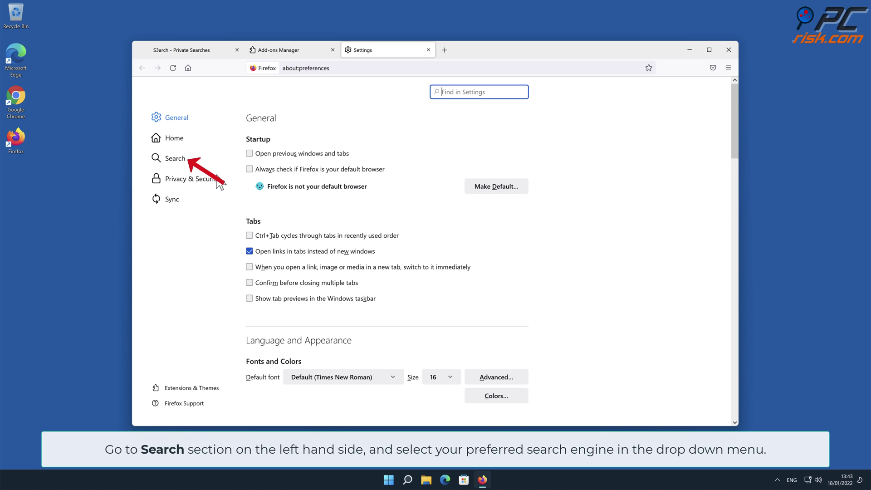
{"action": "left_click", "coordinate": [174, 161]}
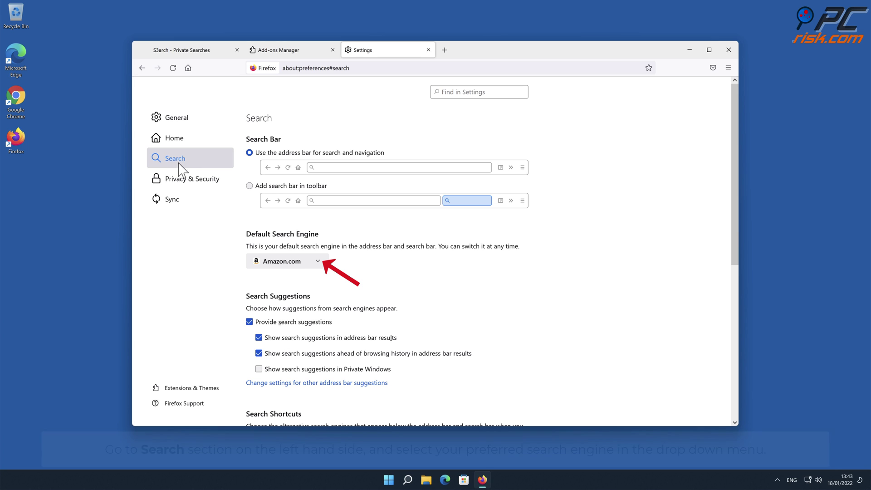
{"action": "left_click", "coordinate": [316, 262]}
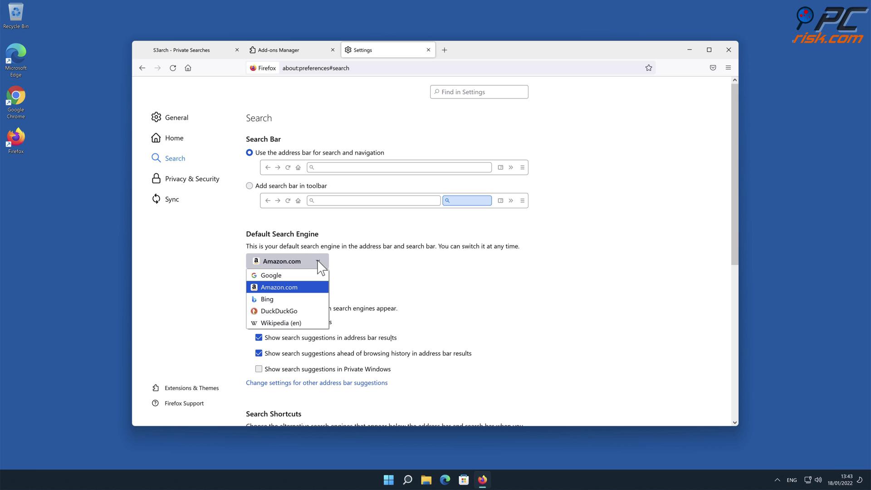
{"action": "left_click", "coordinate": [295, 276]}
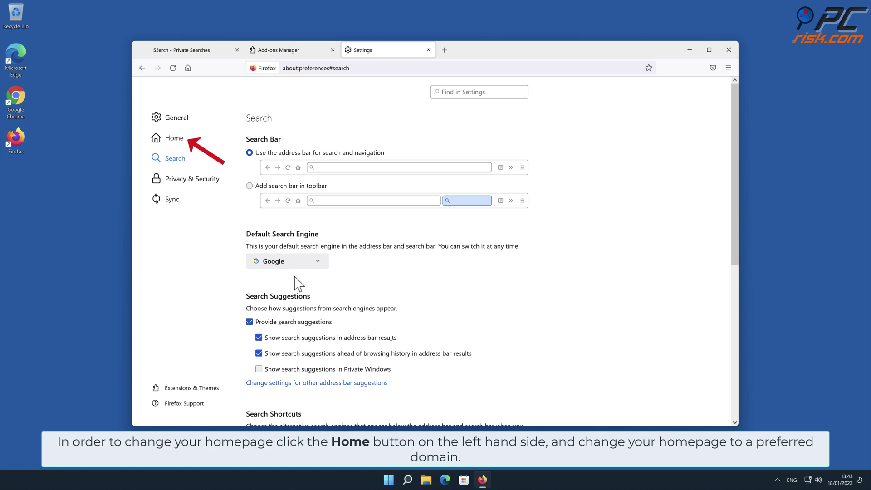
{"action": "left_click", "coordinate": [174, 140]}
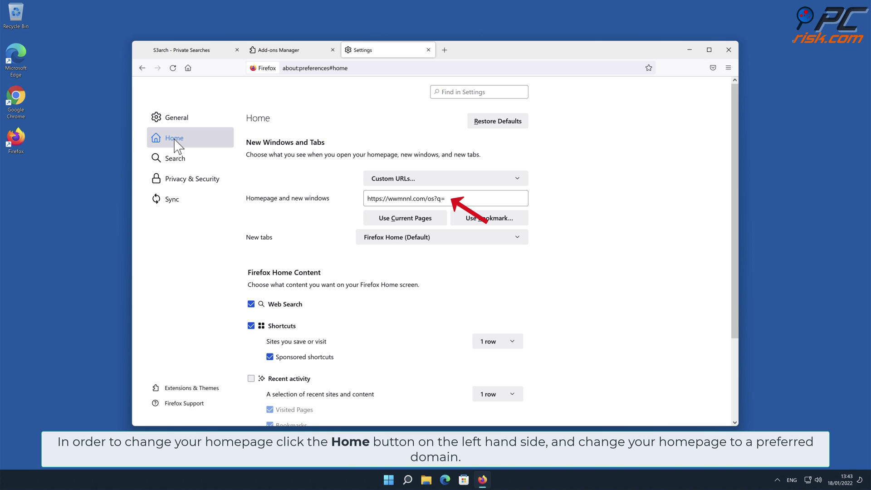